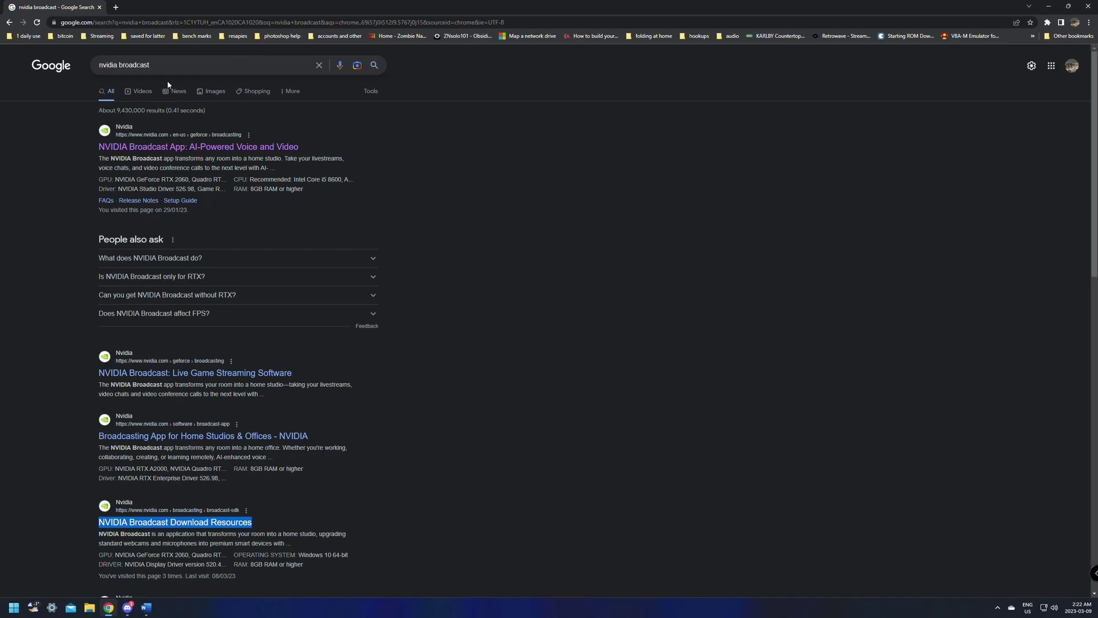
# Open the NVIDIA Broadcast Download Resources page from the search results
pyautogui.click(486, 223)
pyautogui.scroll(-1, 206, 246)
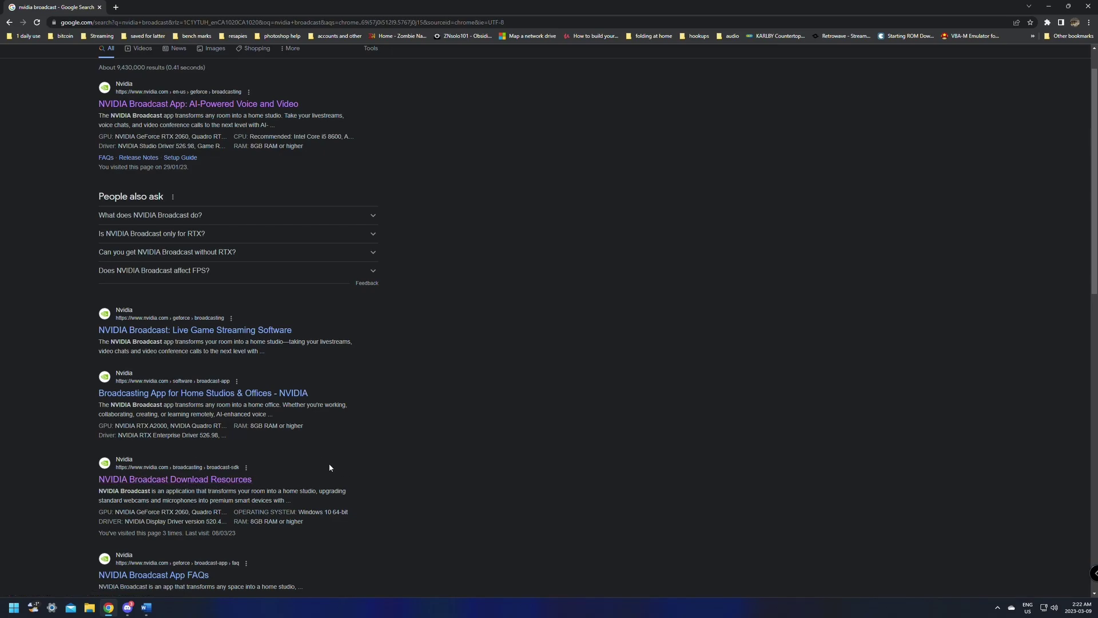
pyautogui.click(192, 480)
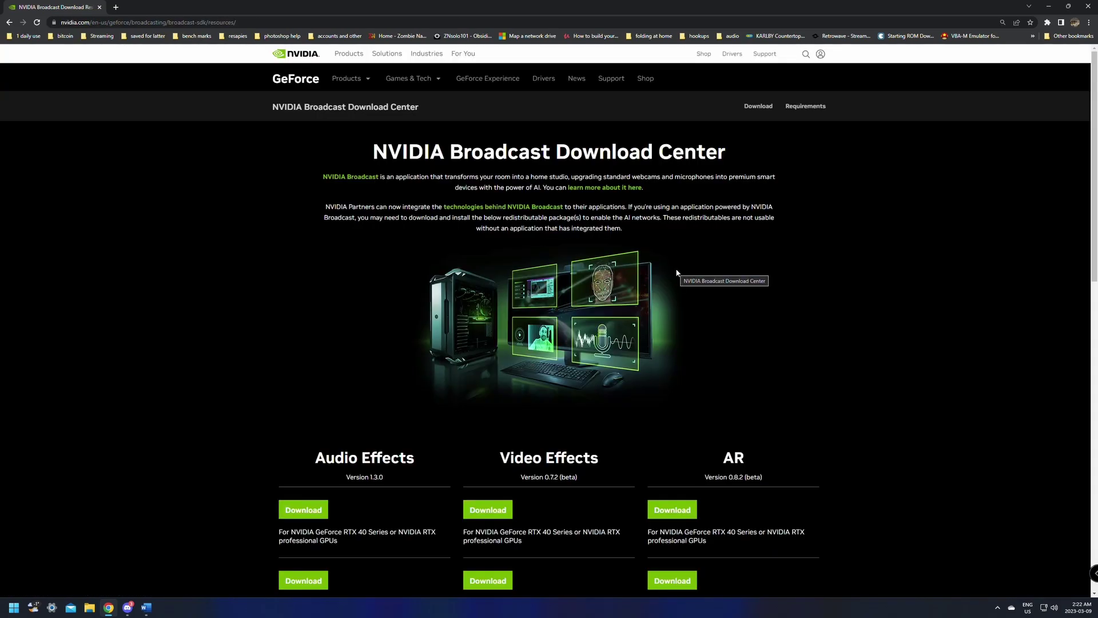
# Download the Audio Effects package for NVIDIA GeForce RTX 30 Series or NVIDIA RTX professional GPUs
pyautogui.scroll(-2, 412, 263)
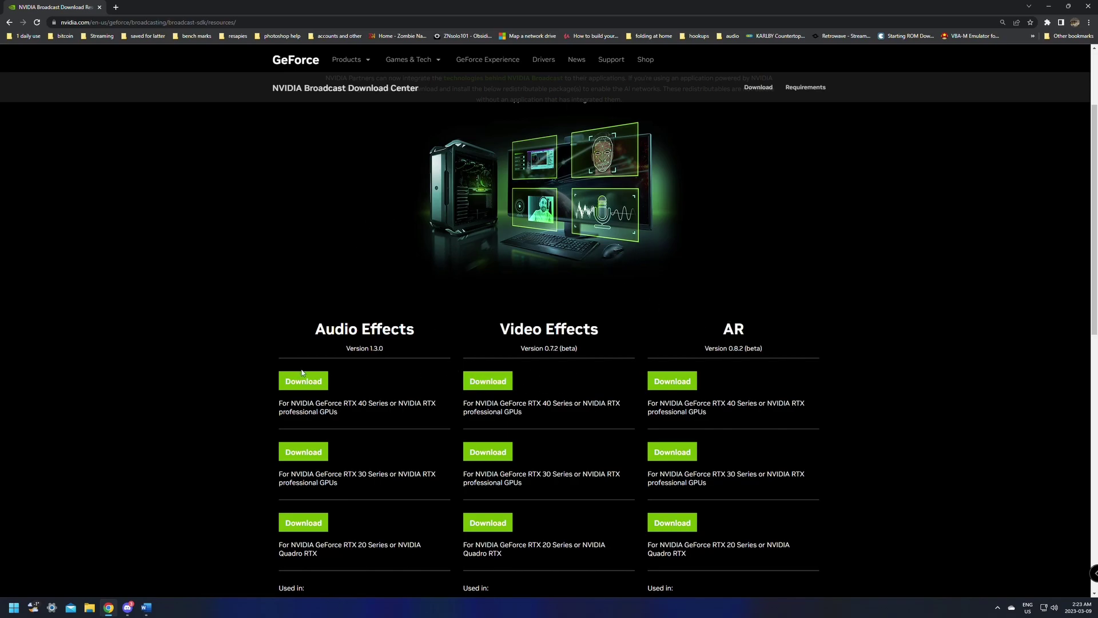
pyautogui.scroll(-1, 301, 376)
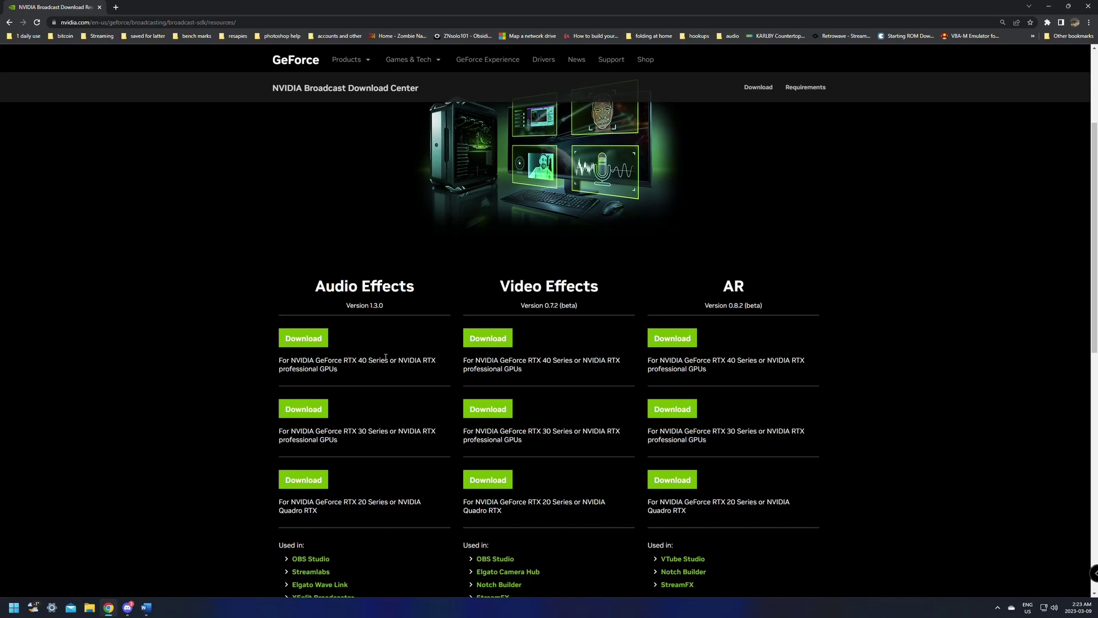
pyautogui.scroll(1, 288, 365)
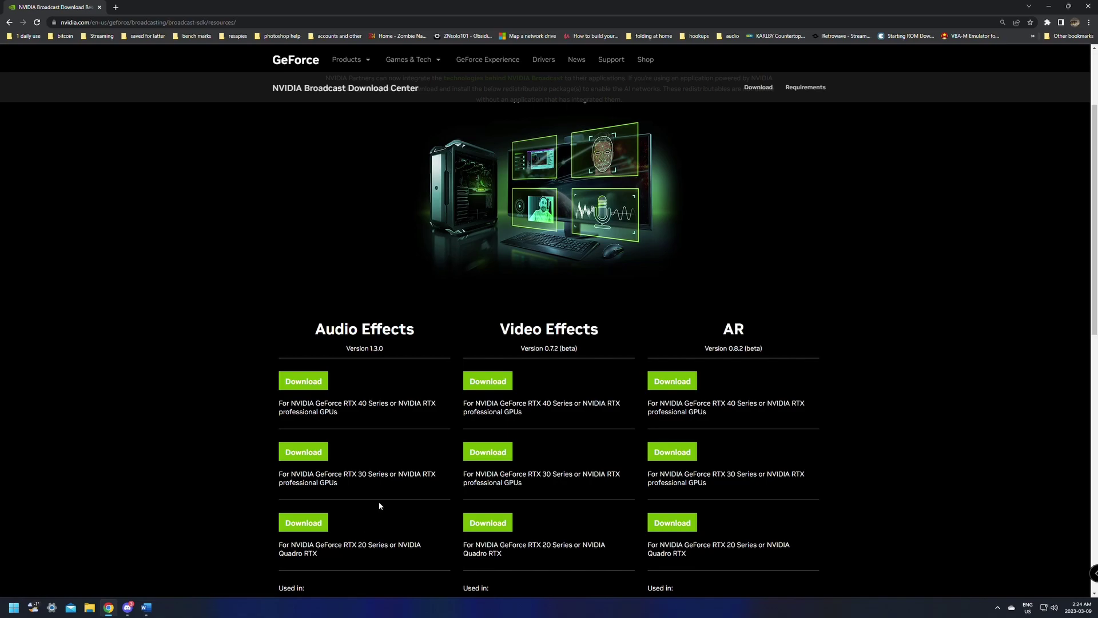
pyautogui.moveTo(344, 474); pyautogui.dragTo(415, 473)
pyautogui.click(304, 452)
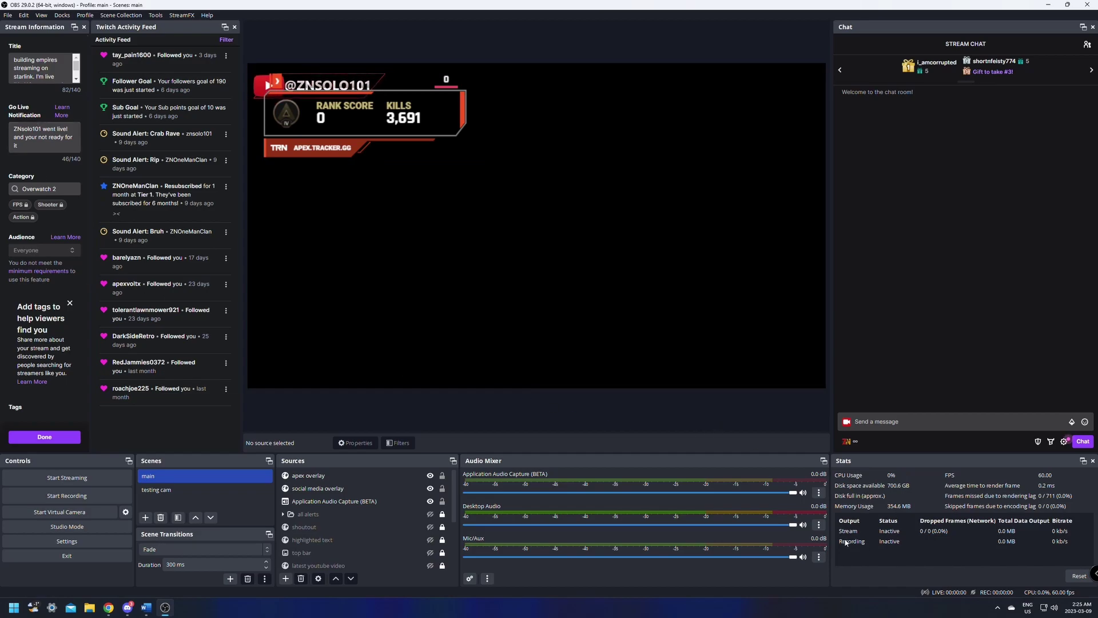
# In OBS Studio, examine the methods offered by the Mic/Aux Noise Suppression filter, then close the filters window
pyautogui.click(818, 556)
pyautogui.click(835, 523)
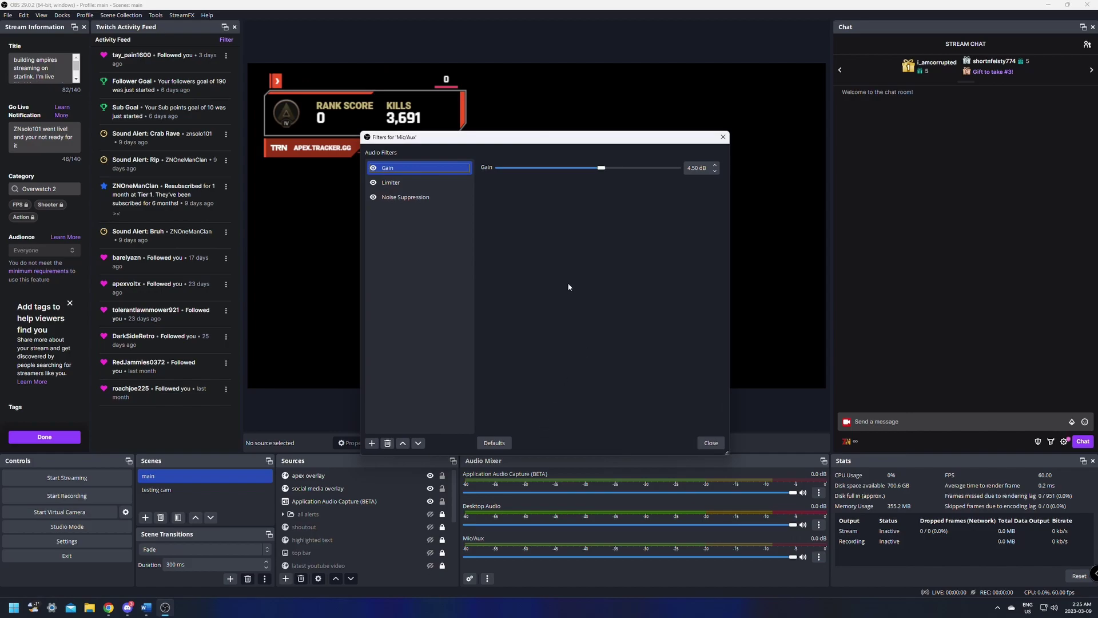
pyautogui.click(407, 200)
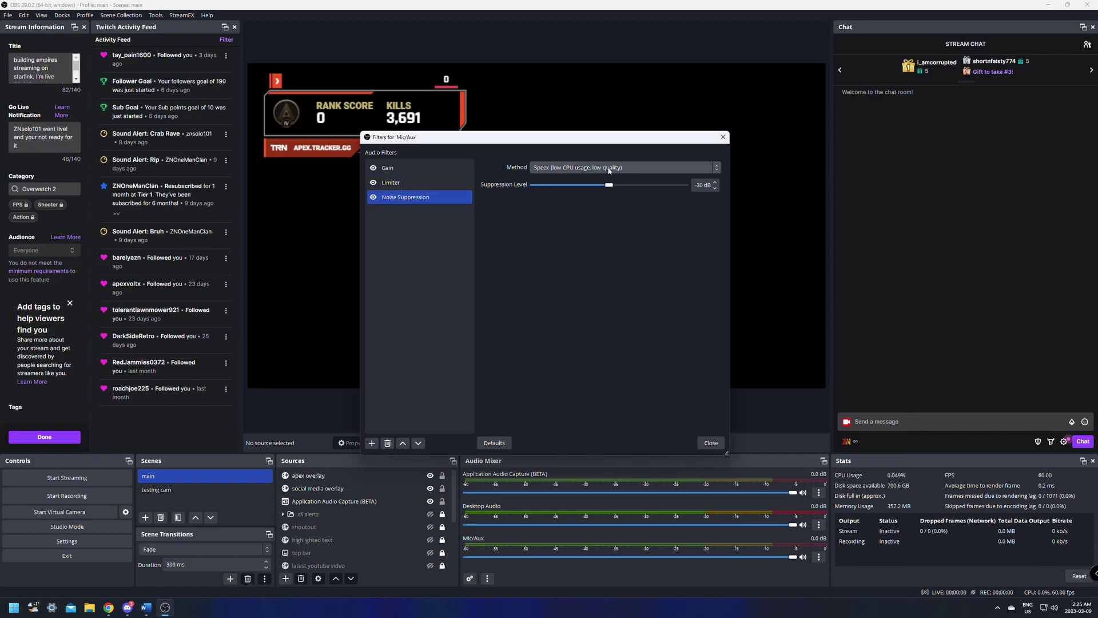
pyautogui.click(627, 167)
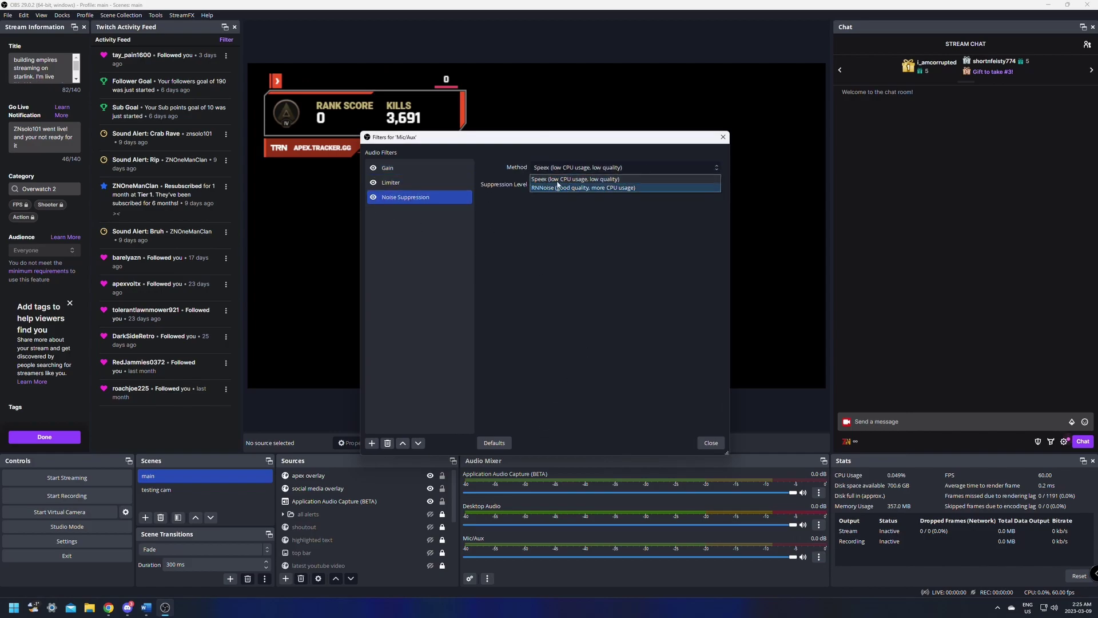
pyautogui.click(602, 267)
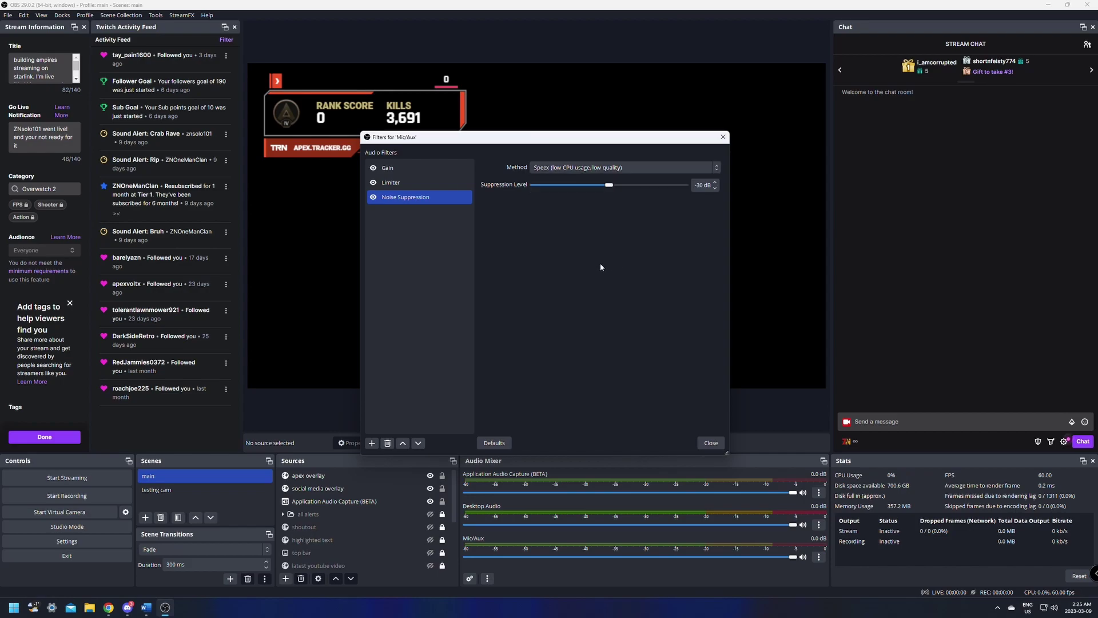
pyautogui.click(566, 169)
pyautogui.click(650, 321)
pyautogui.click(711, 442)
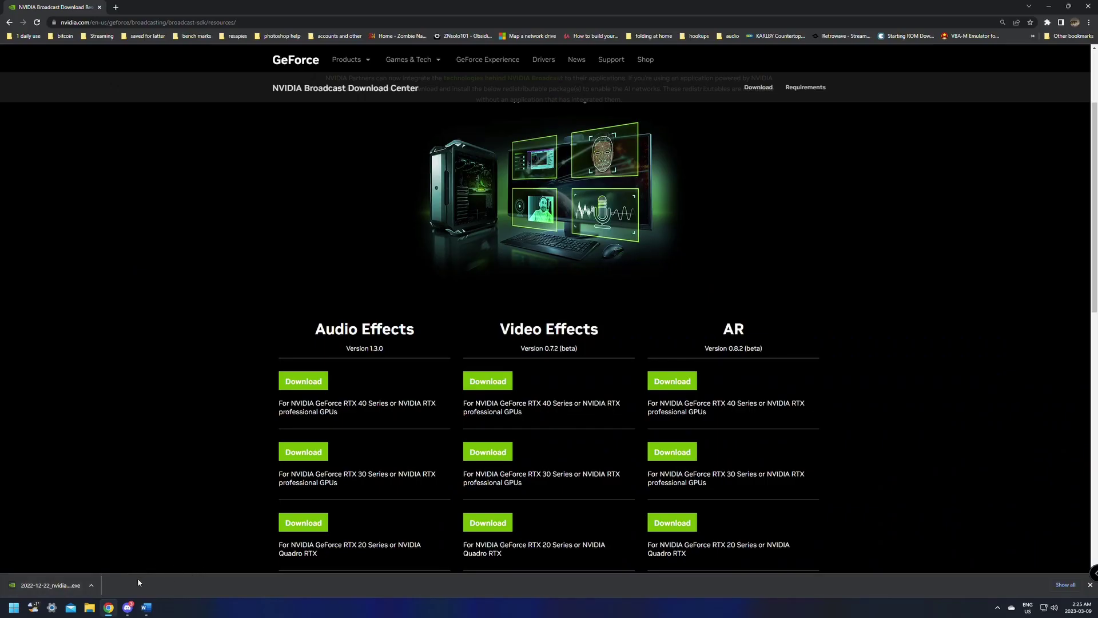
# Run the downloaded NVIDIA Audio Effects SDK installer, accept the license agreement and finish the installation
pyautogui.click(74, 585)
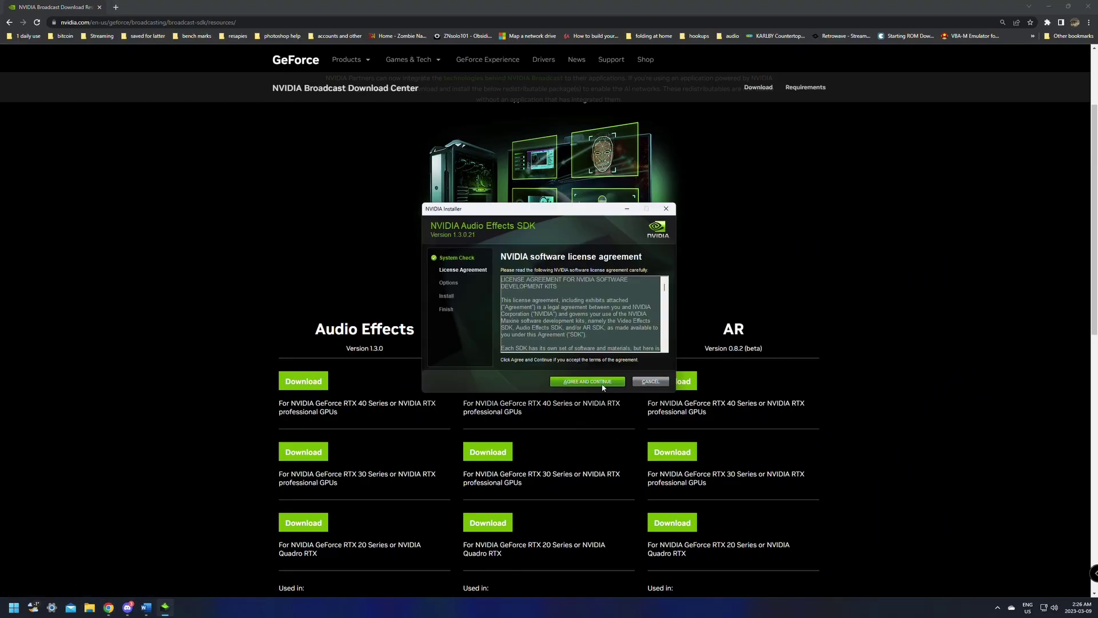
pyautogui.click(587, 382)
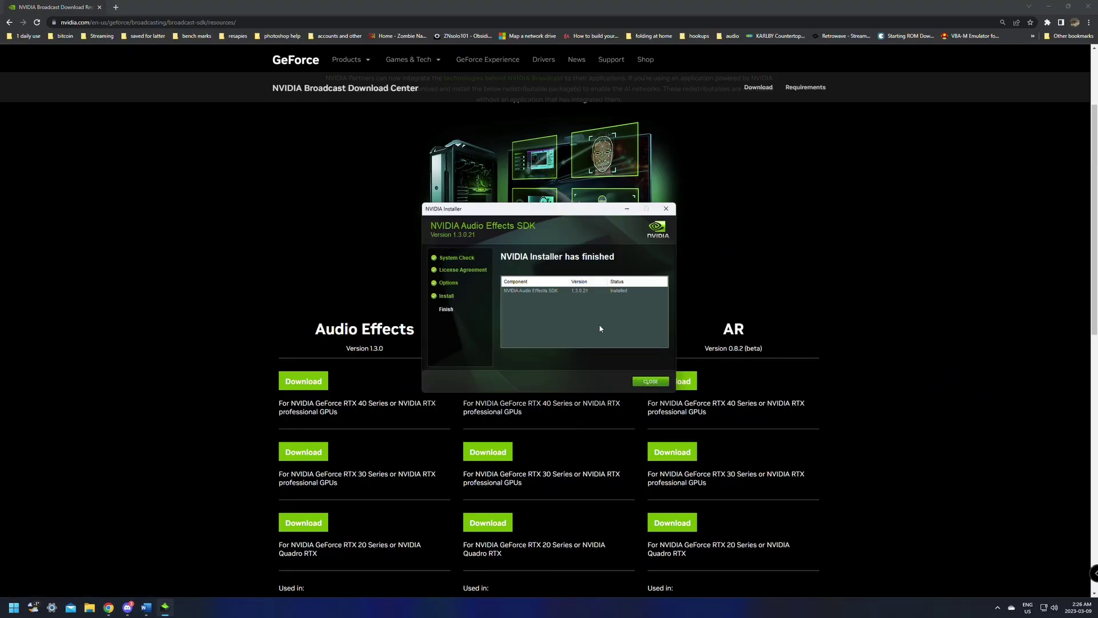
pyautogui.click(648, 382)
# Relaunch OBS Studio and check the Mic/Aux Noise Suppression filter's list of methods for NVIDIA options
pyautogui.click(1048, 6)
pyautogui.doubleClick(15, 142)
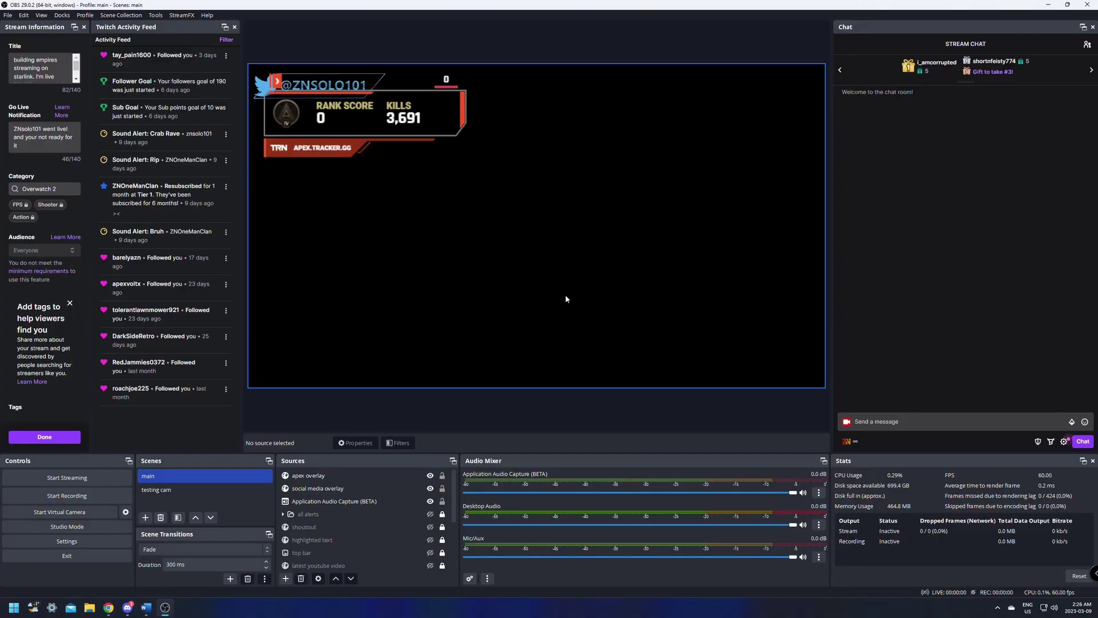
pyautogui.click(819, 557)
pyautogui.click(839, 524)
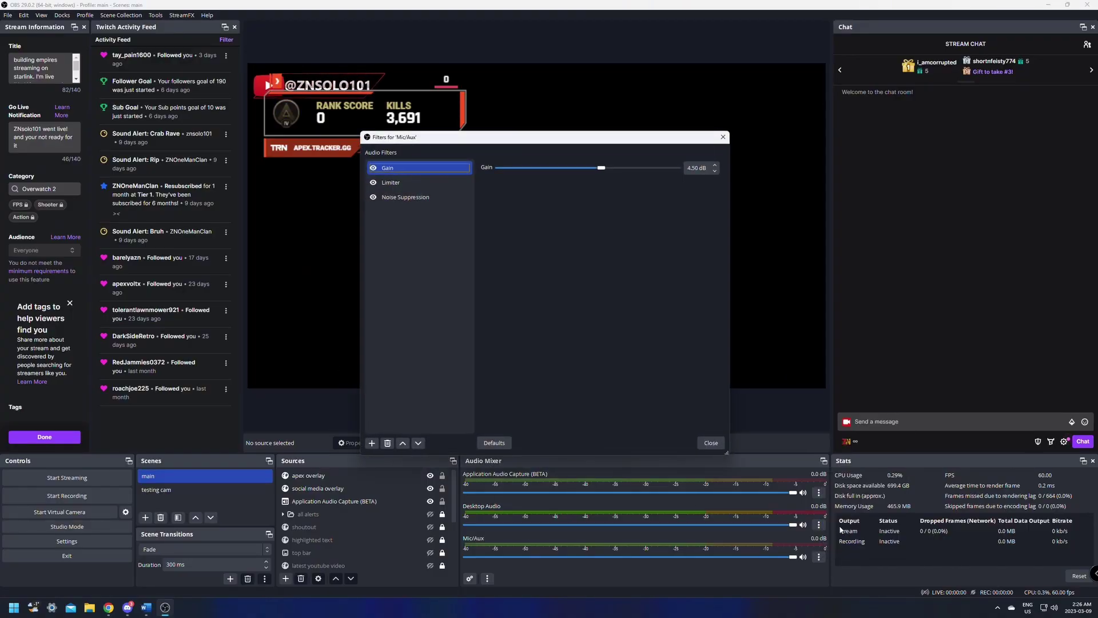
pyautogui.click(406, 197)
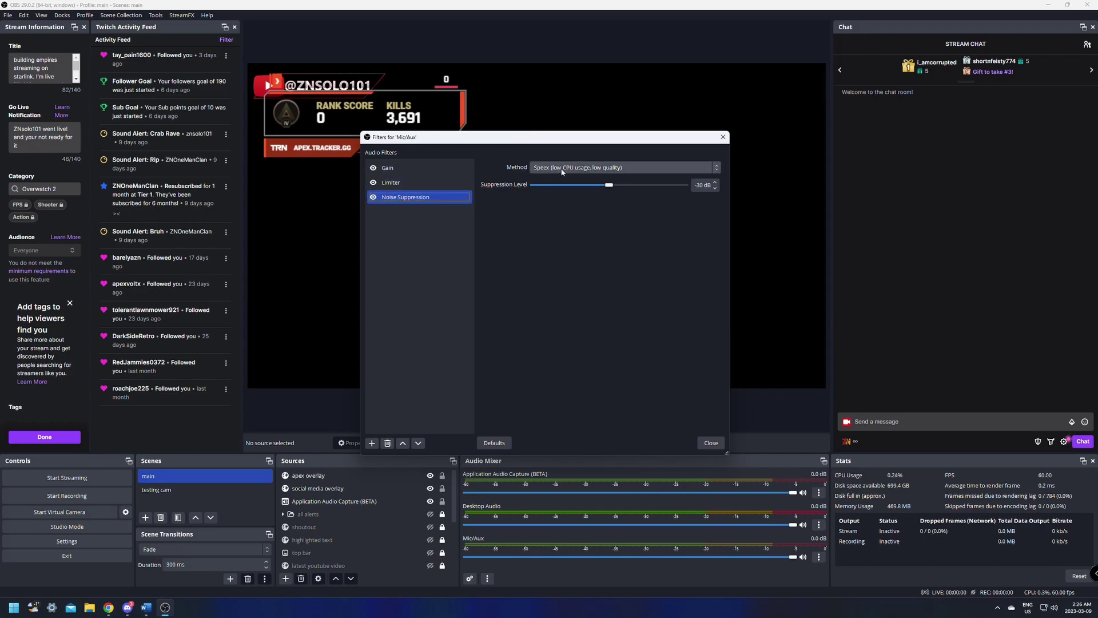
pyautogui.click(651, 166)
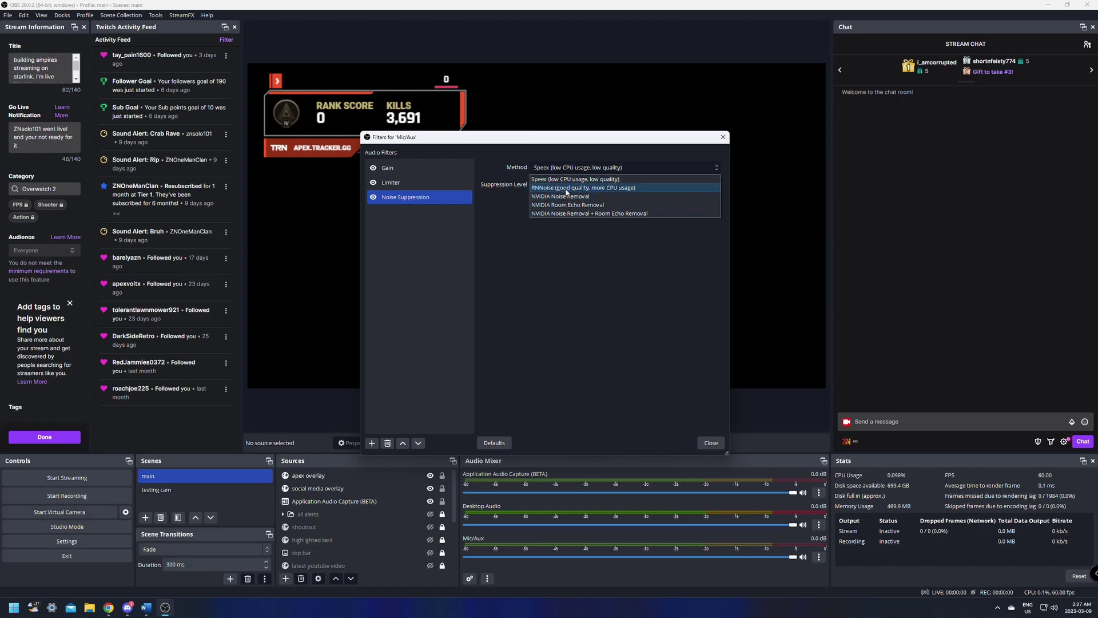
pyautogui.click(551, 296)
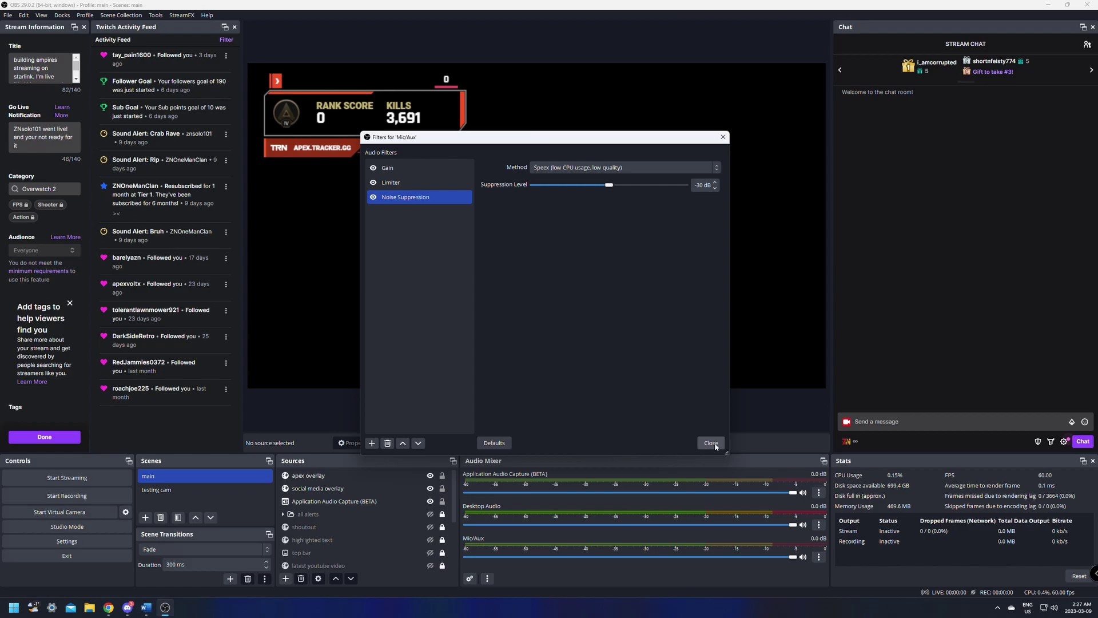
pyautogui.click(607, 167)
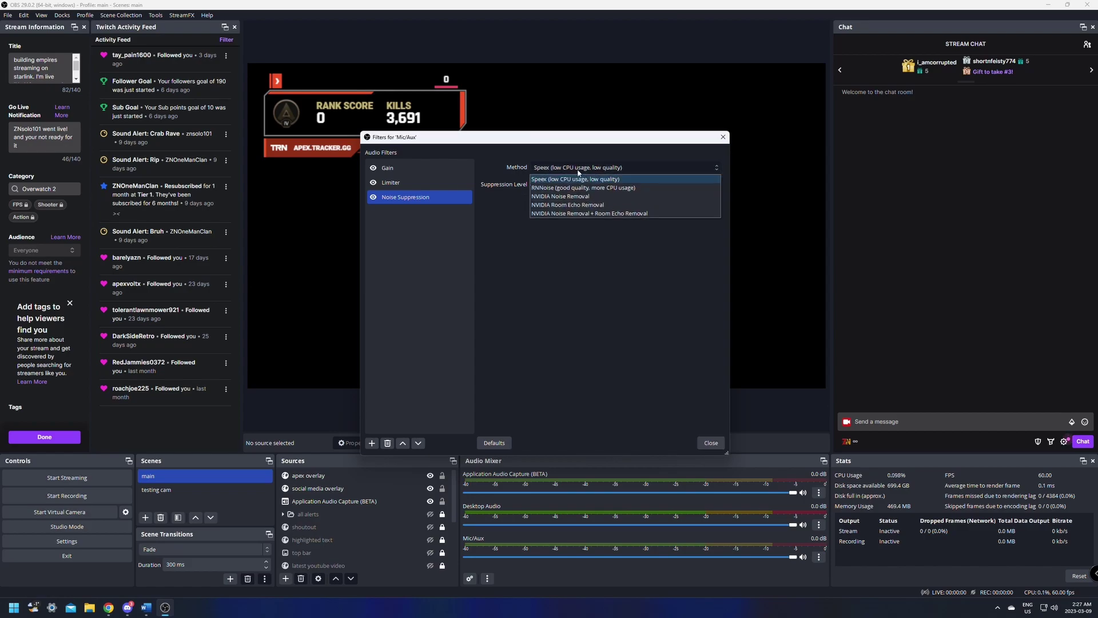
pyautogui.click(583, 152)
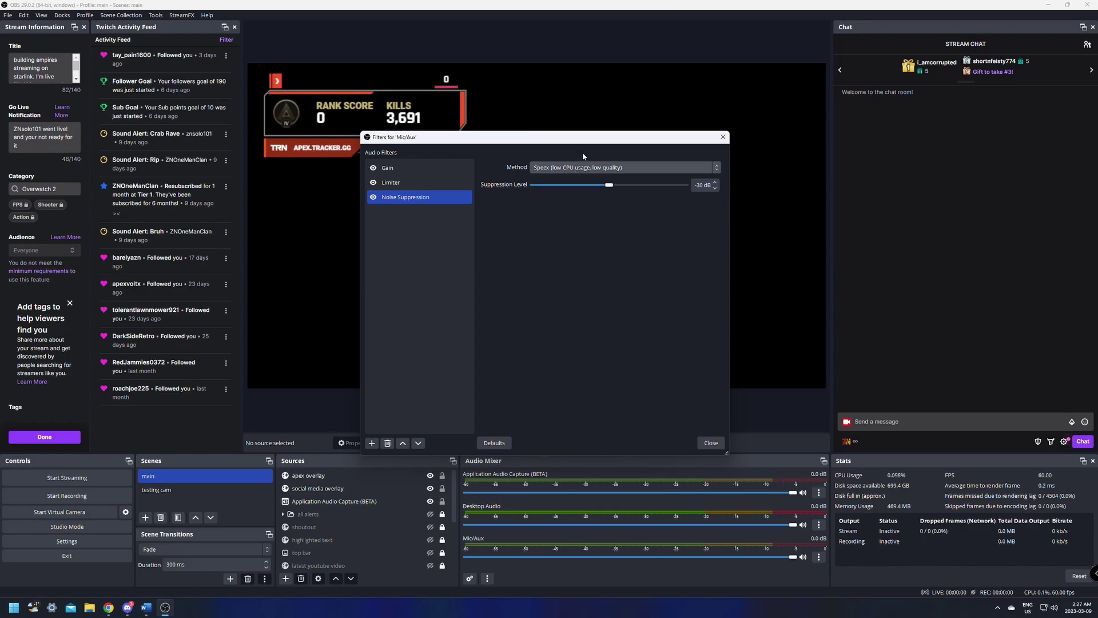
pyautogui.click(711, 443)
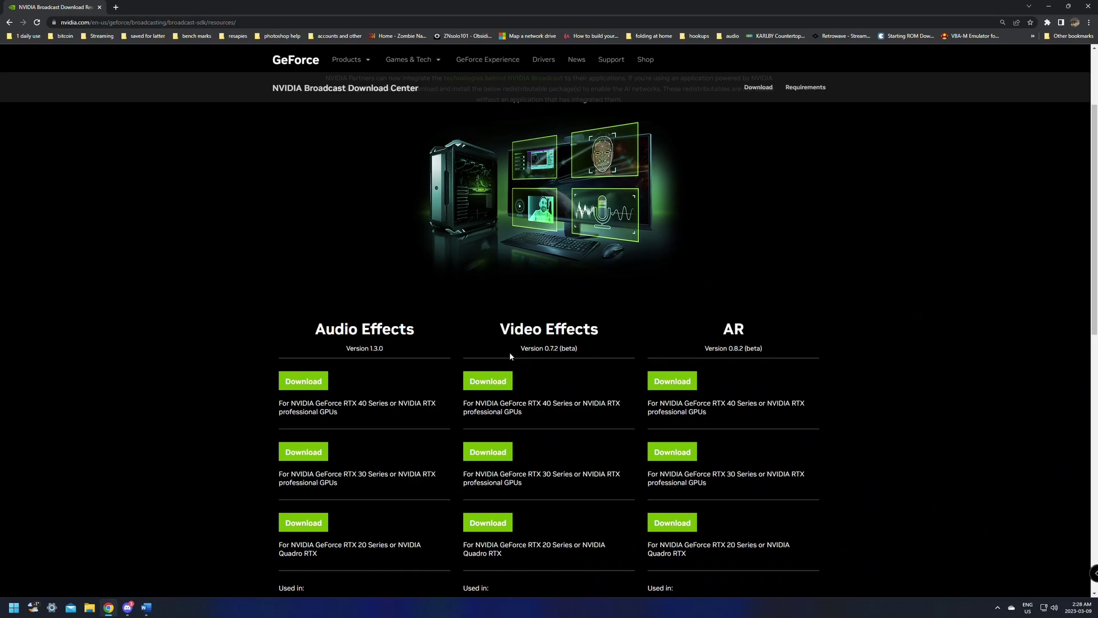
# Go to the NVIDIA Broadcast app page from the Download Center in the browser and download the app installer
pyautogui.scroll(3, 432, 342)
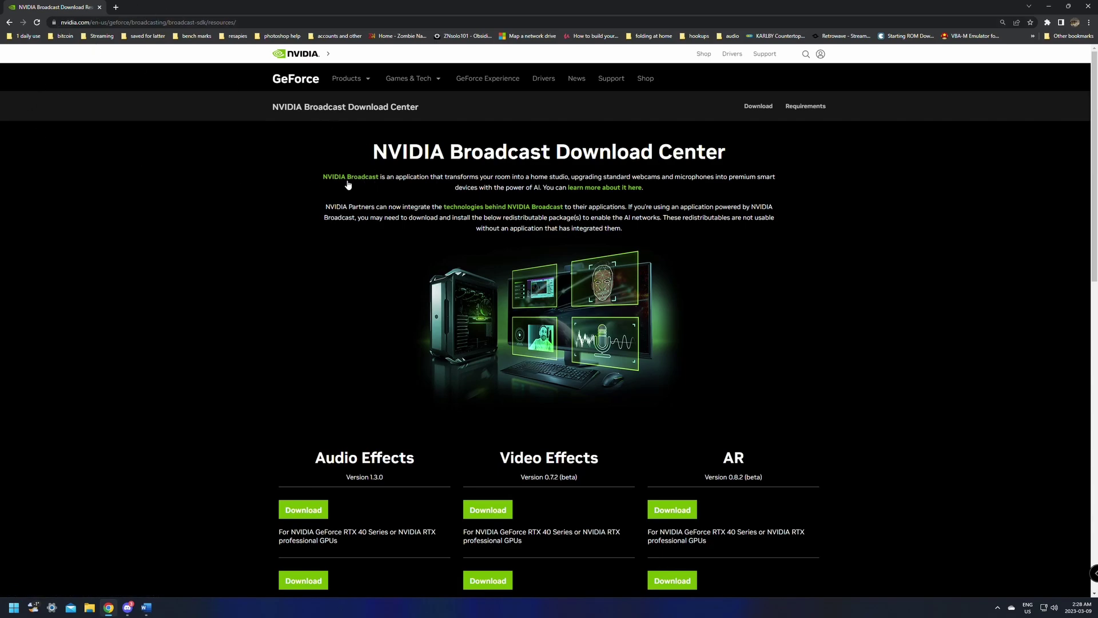
pyautogui.click(350, 177)
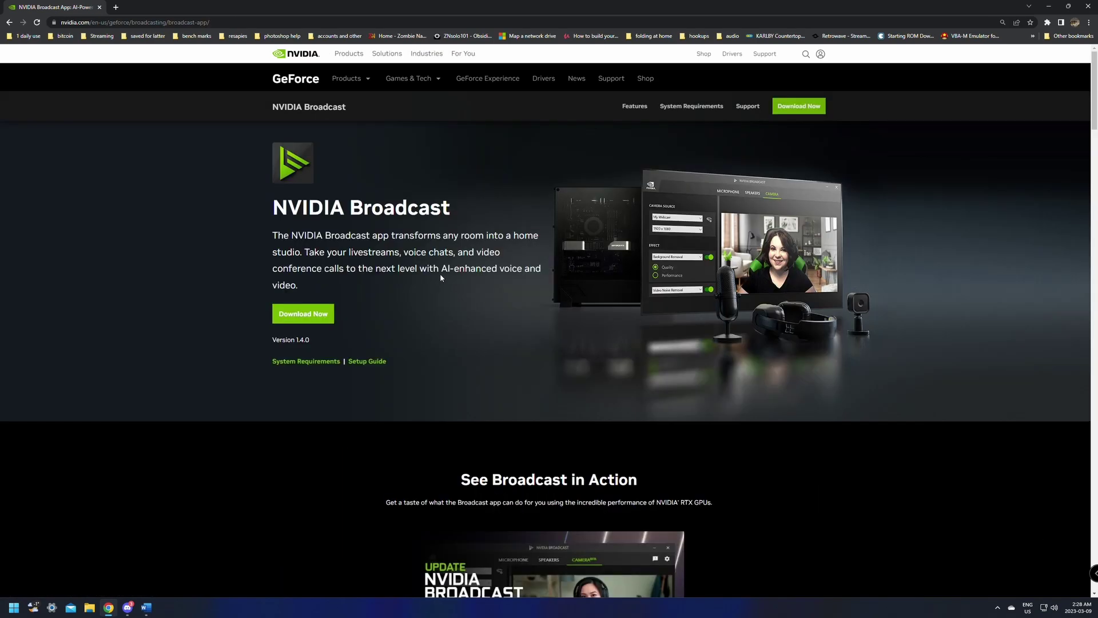
pyautogui.click(303, 314)
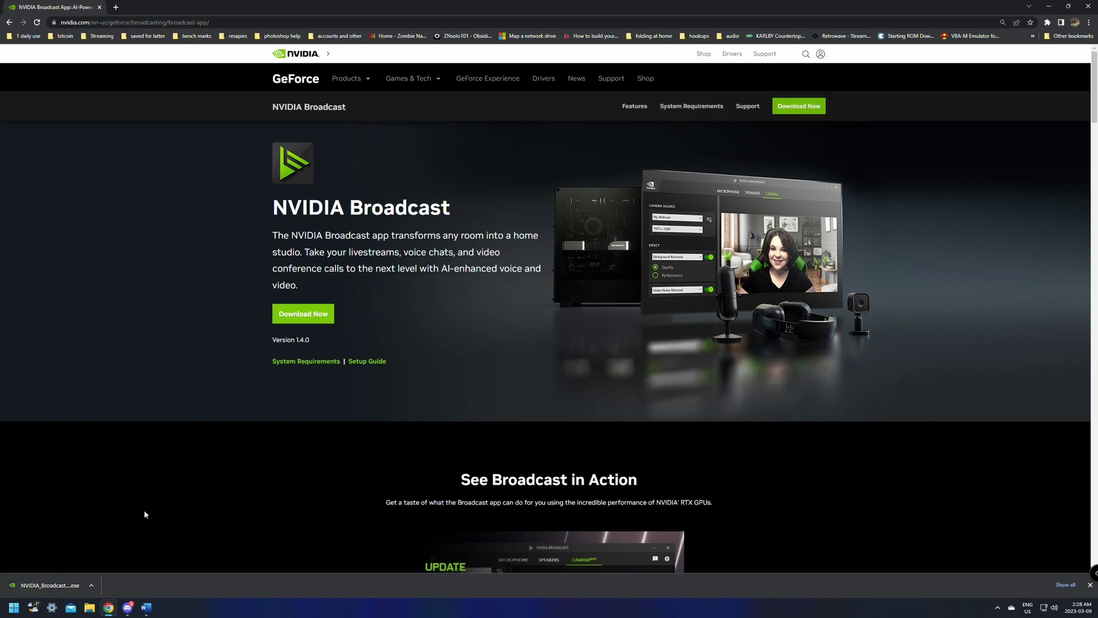
# Install NVIDIA Broadcast with the Express (Recommended) option, allowing device changes and accepting the license agreement
pyautogui.click(62, 585)
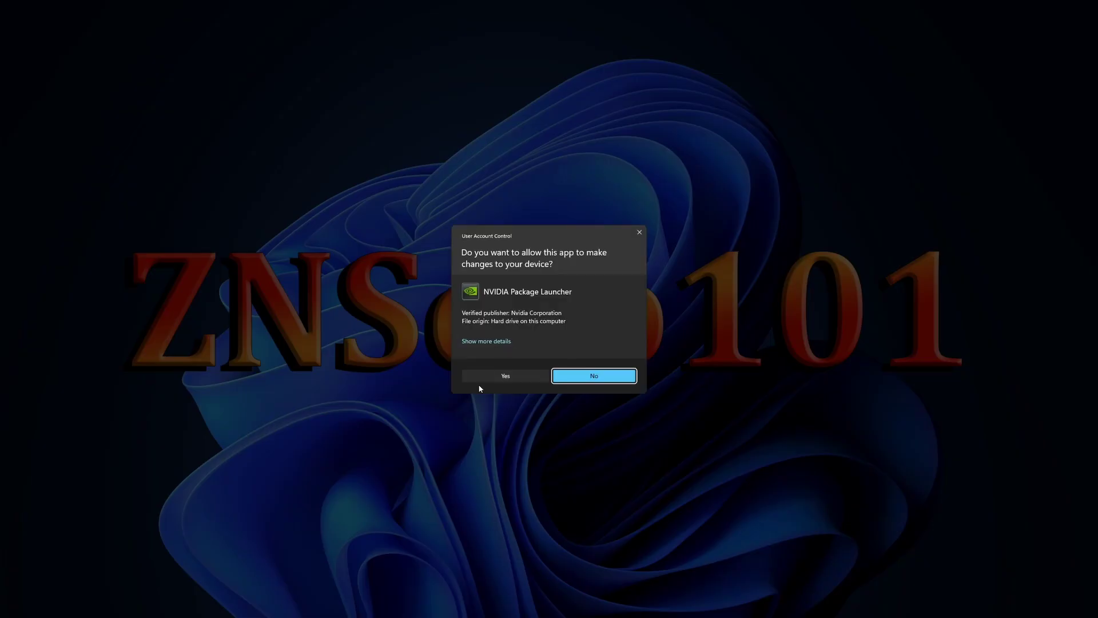
pyautogui.click(498, 375)
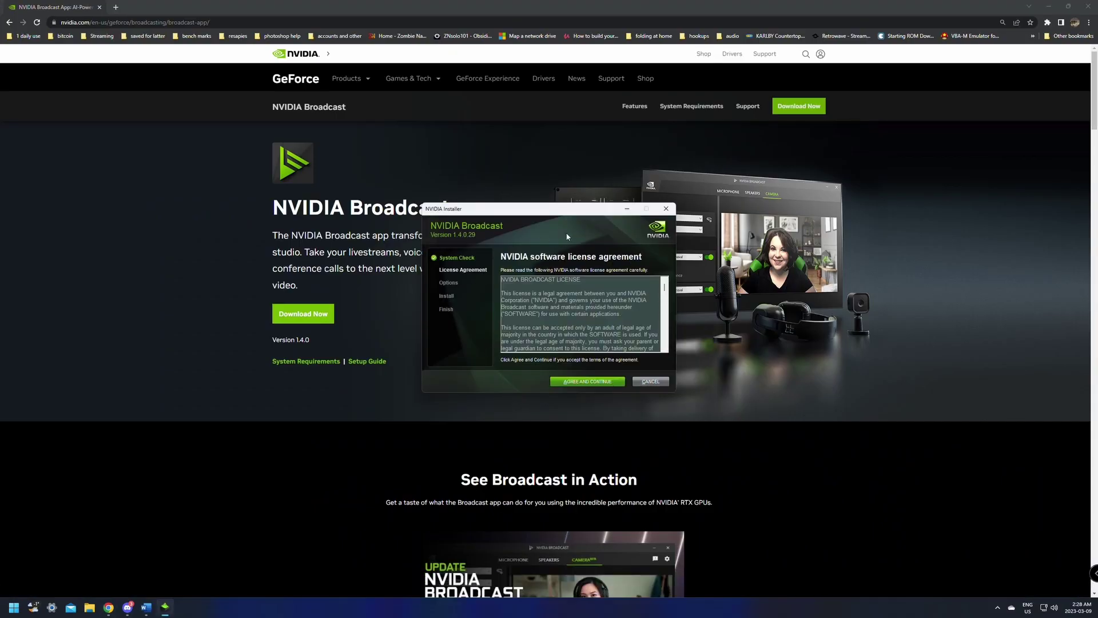
pyautogui.click(589, 382)
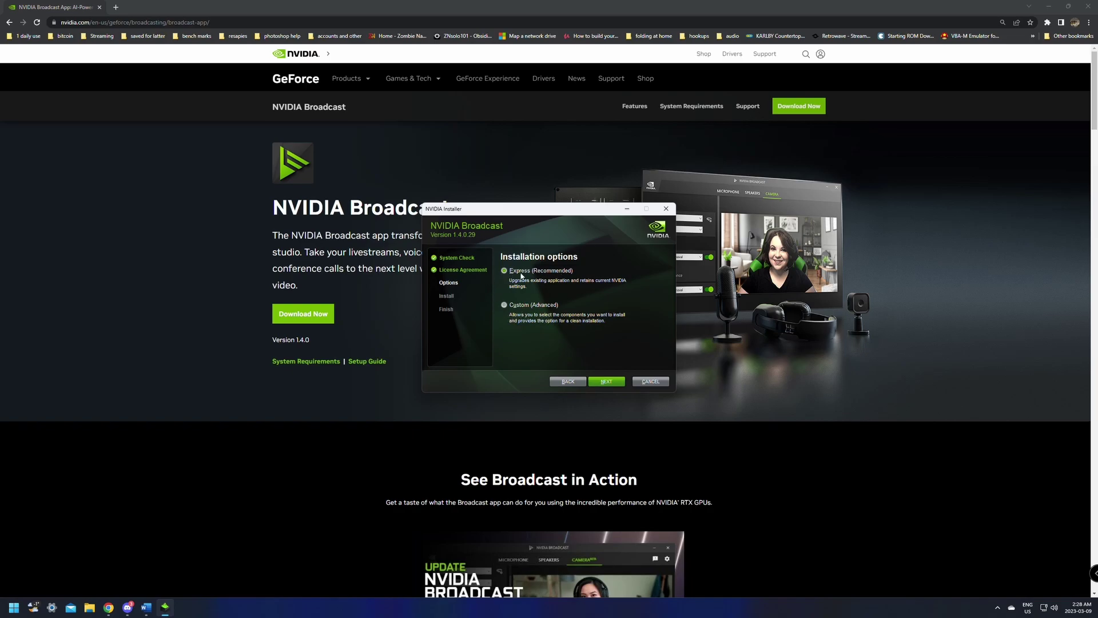
pyautogui.click(608, 382)
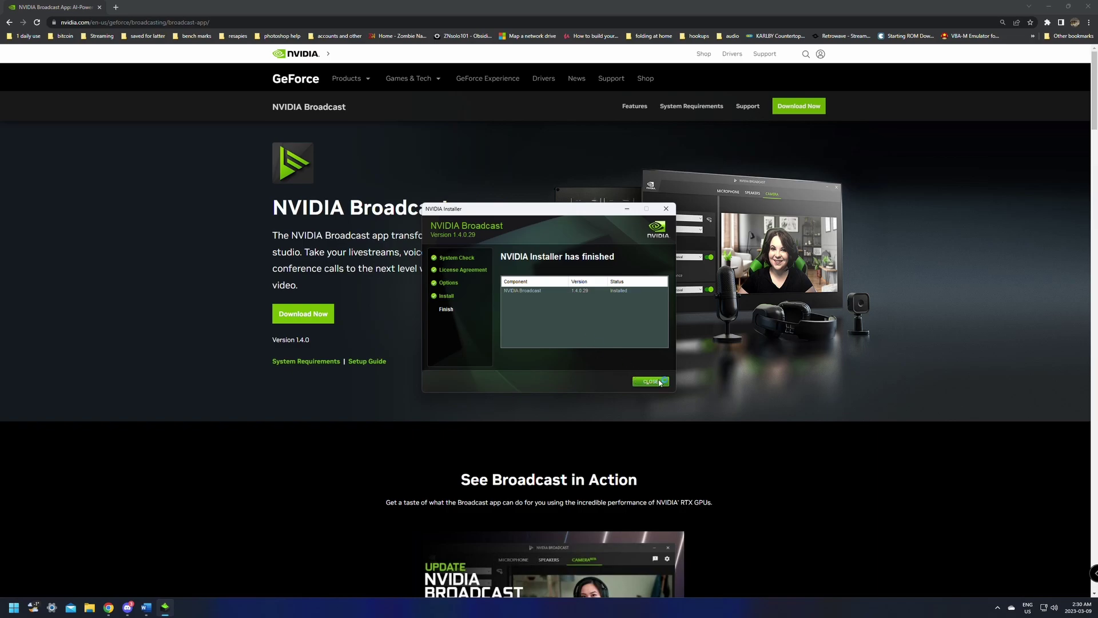
pyautogui.click(649, 382)
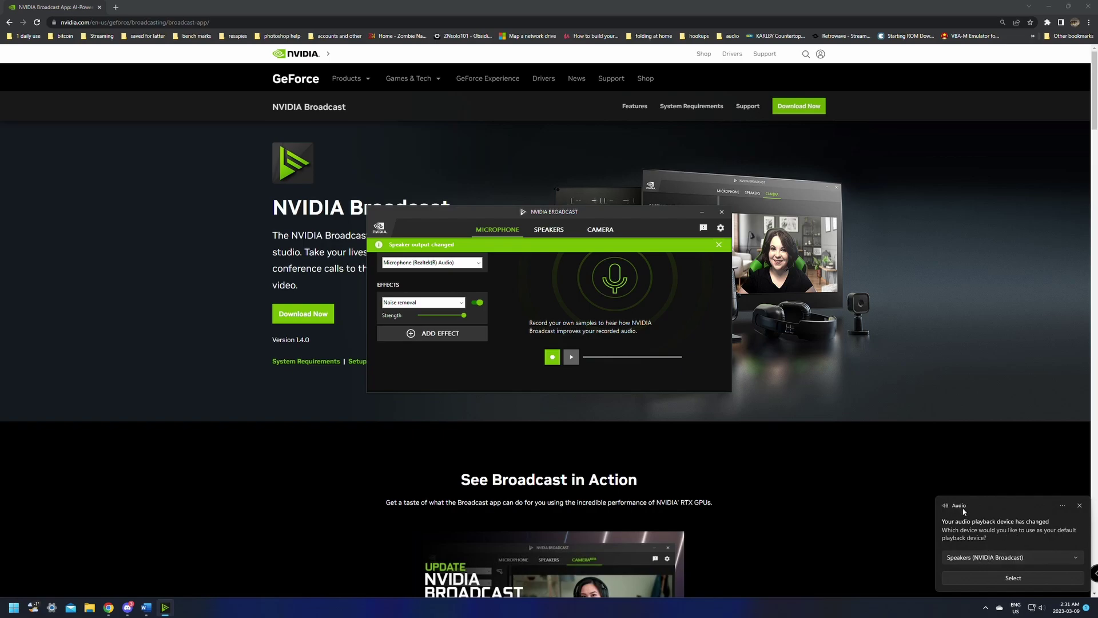
# Set Speakers (Realtek(R) Audio) as the default playback device and dismiss the speaker output notice in NVIDIA Broadcast
pyautogui.click(1022, 559)
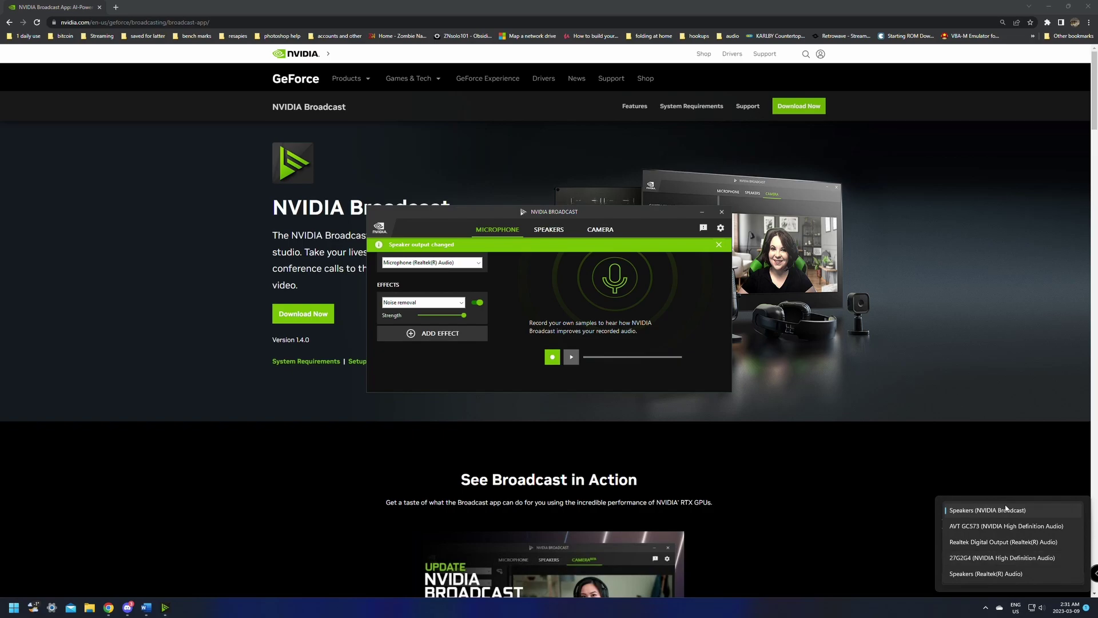
pyautogui.click(978, 576)
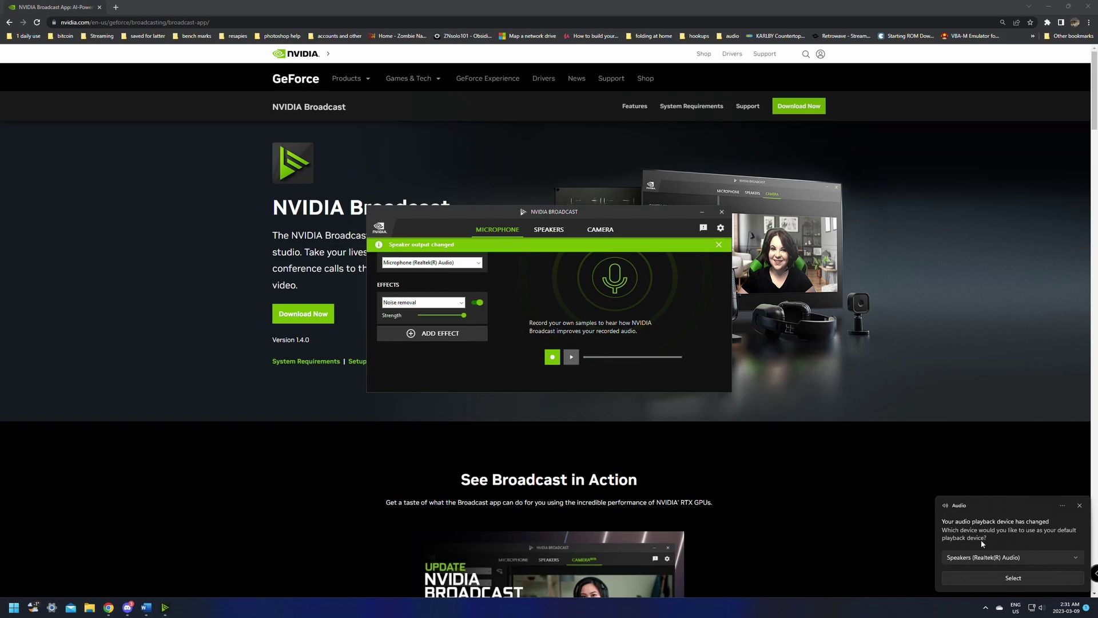
pyautogui.click(1003, 578)
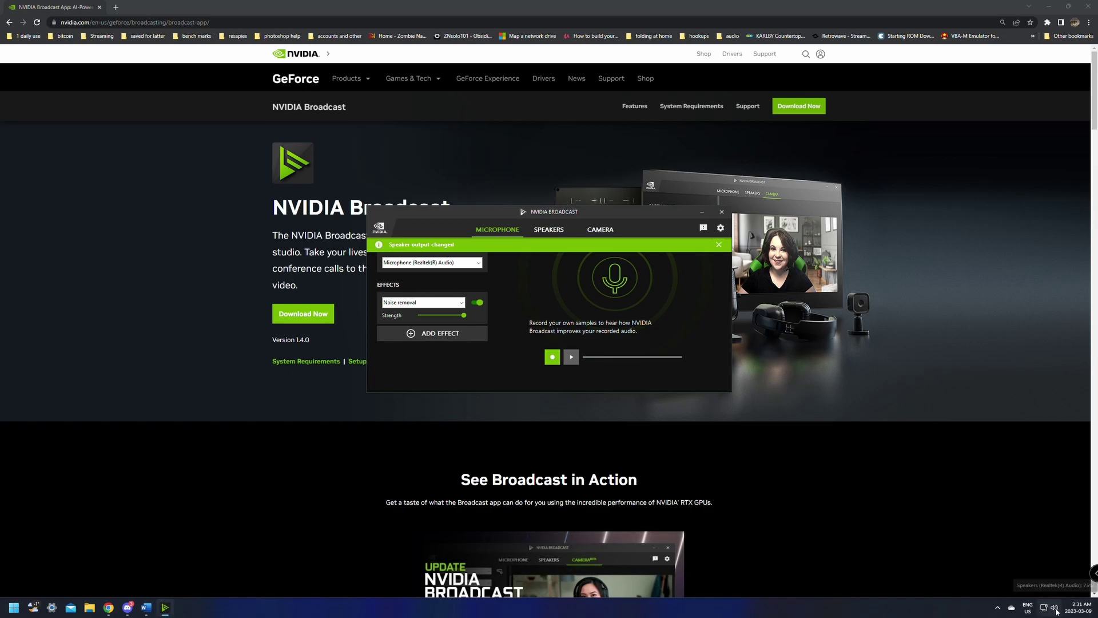
pyautogui.click(719, 244)
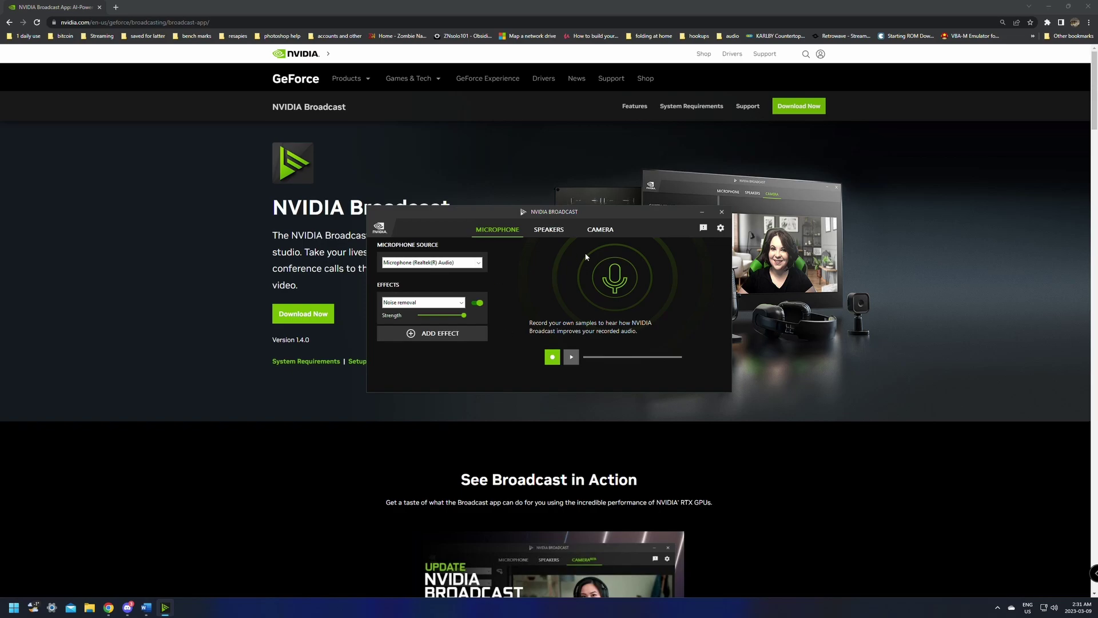
# Review the speaker and camera settings in NVIDIA Broadcast, then return to the microphone settings
pyautogui.click(549, 229)
pyautogui.click(600, 230)
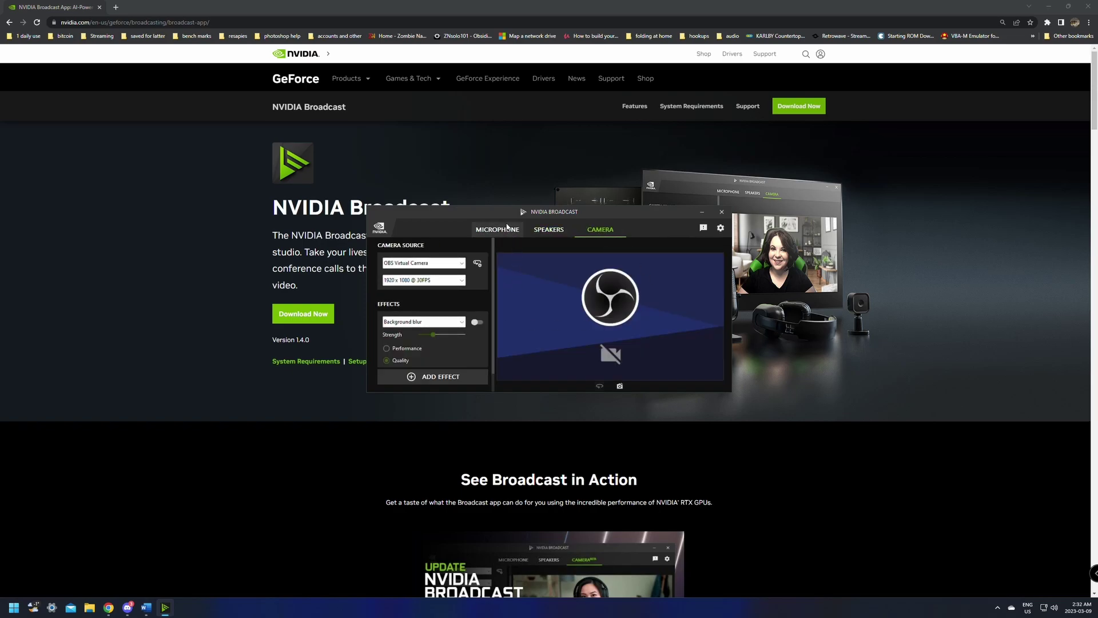
pyautogui.click(496, 229)
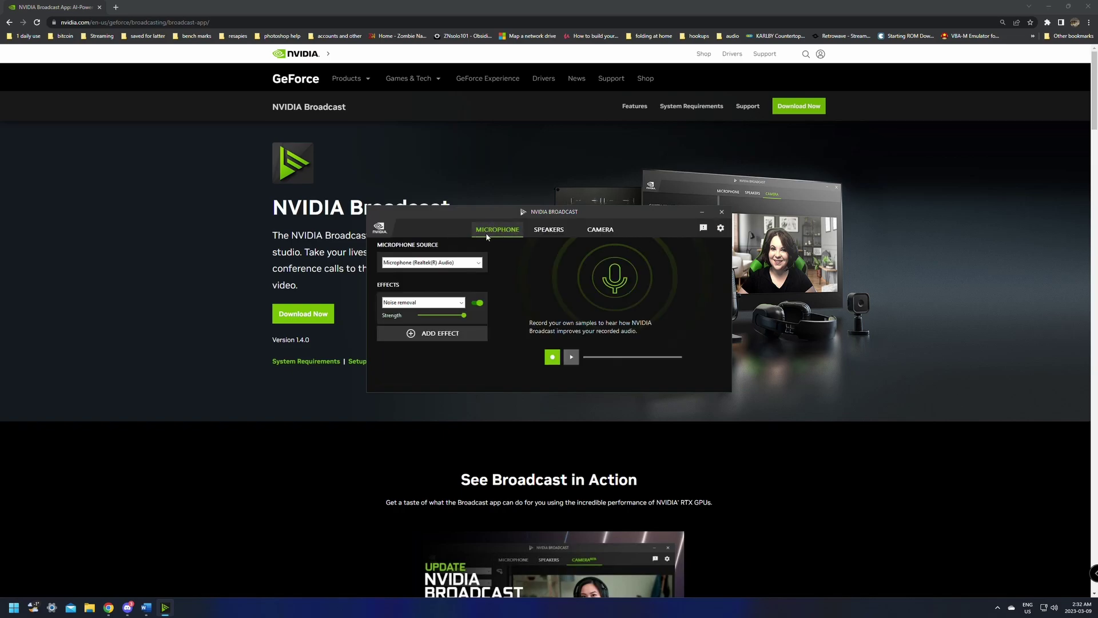
# Set the microphone source in NVIDIA Broadcast to Microphone (Realtek(R) Audio)
pyautogui.click(412, 263)
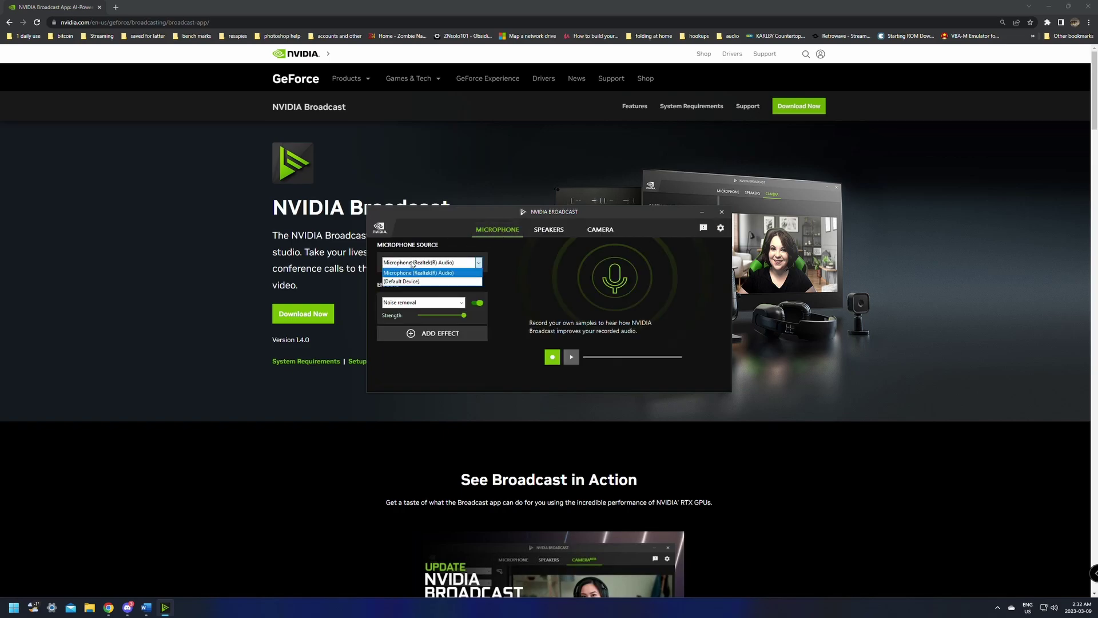
pyautogui.click(444, 273)
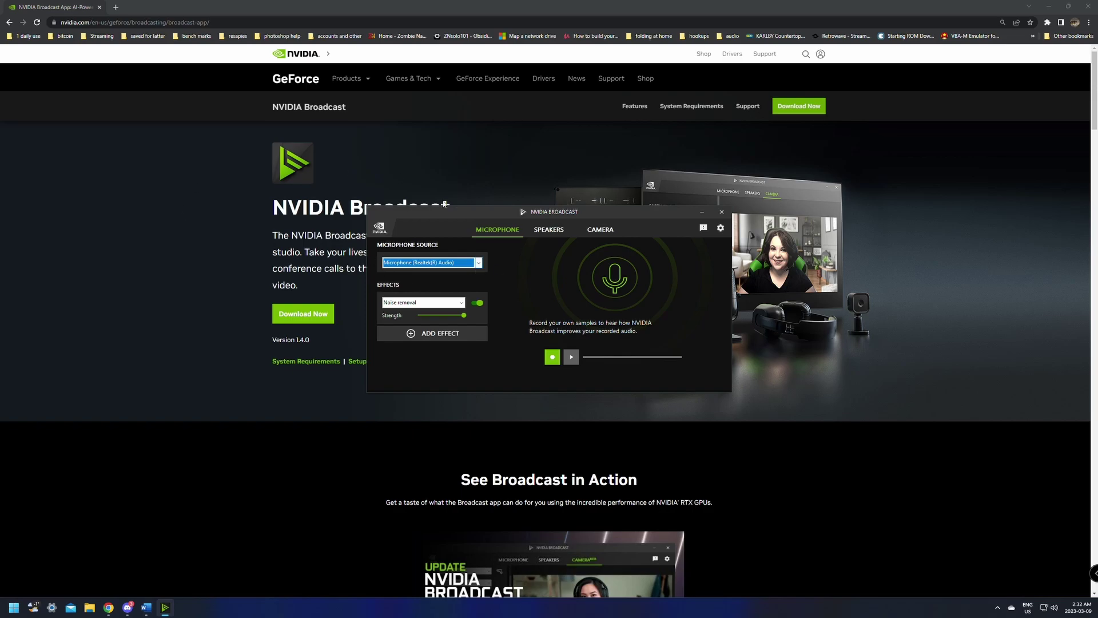
pyautogui.click(479, 263)
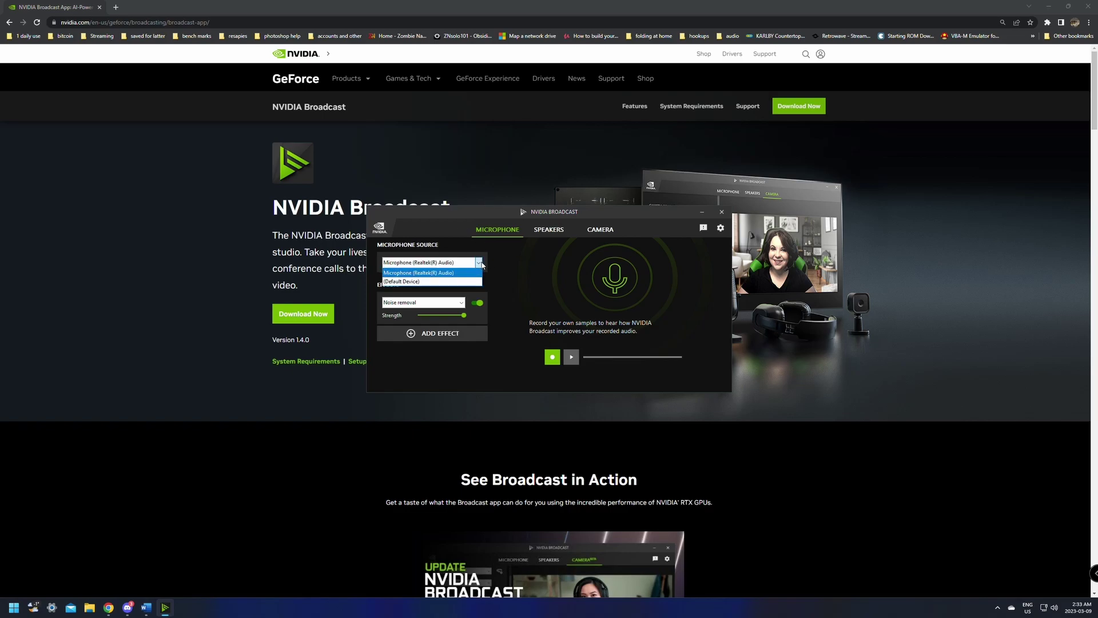
pyautogui.click(418, 274)
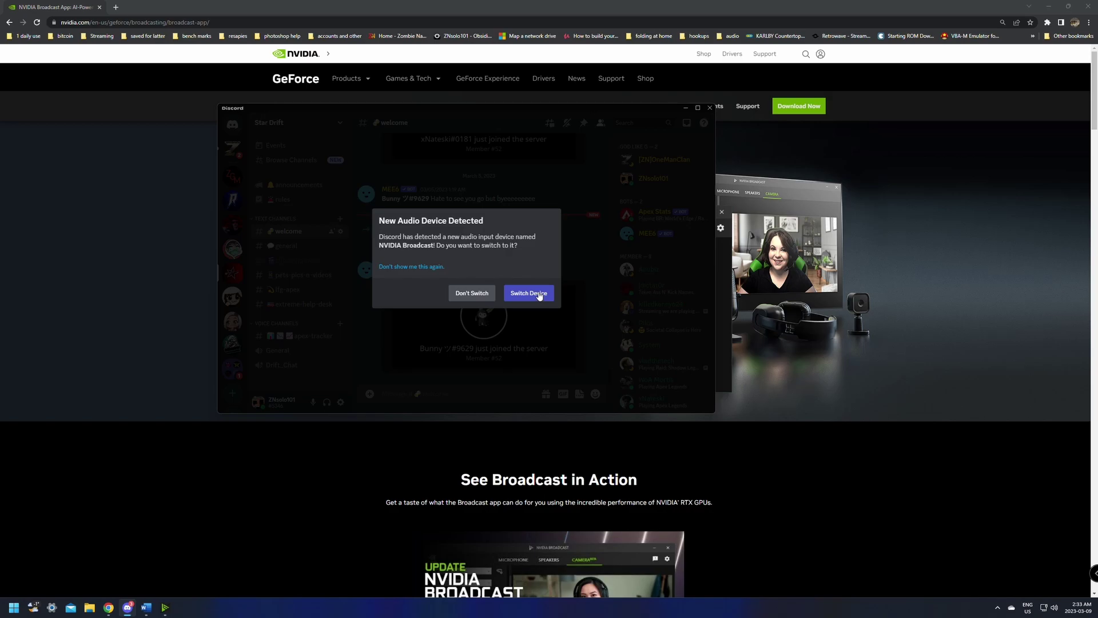
# In Discord, decline the automatic device switch and set the voice input device to Microphone (NVIDIA Broadcast)
pyautogui.click(470, 293)
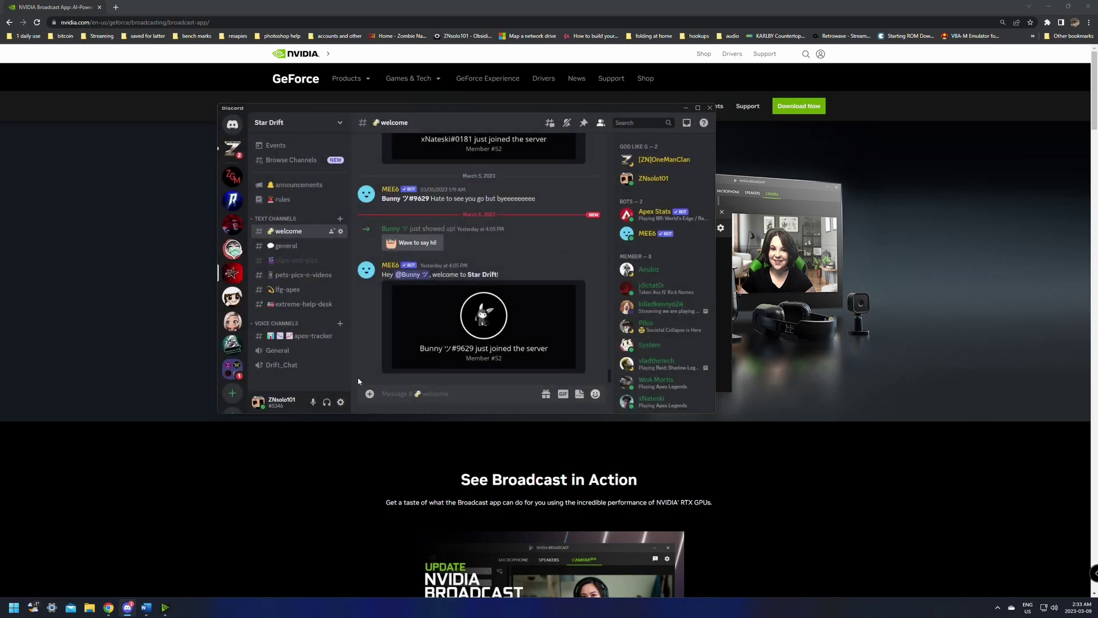
pyautogui.click(341, 402)
pyautogui.scroll(-3, 310, 342)
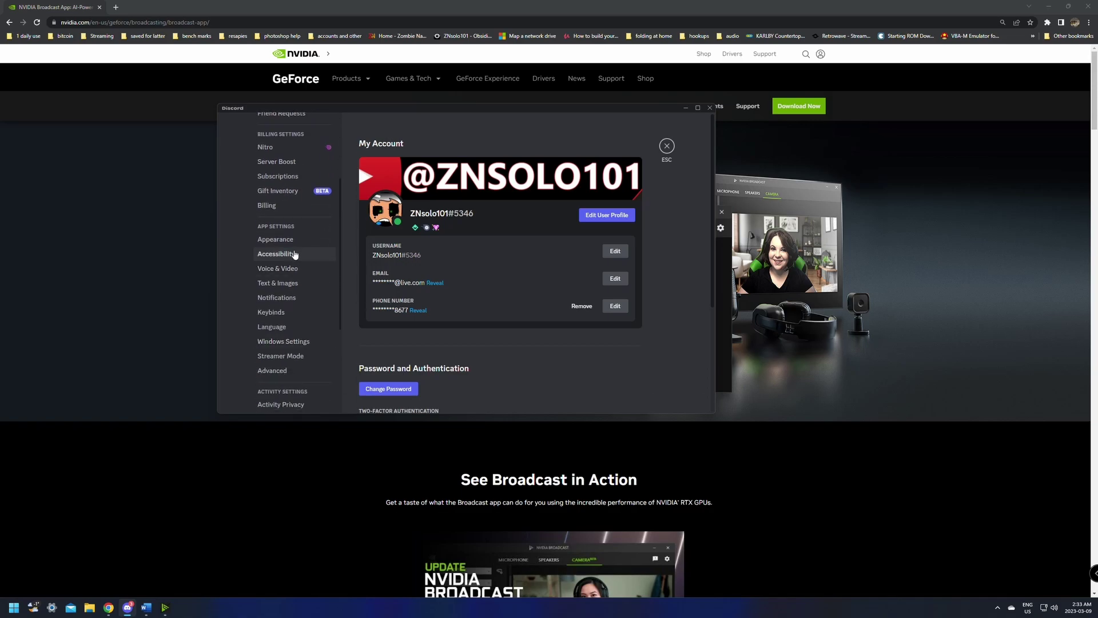
pyautogui.click(279, 268)
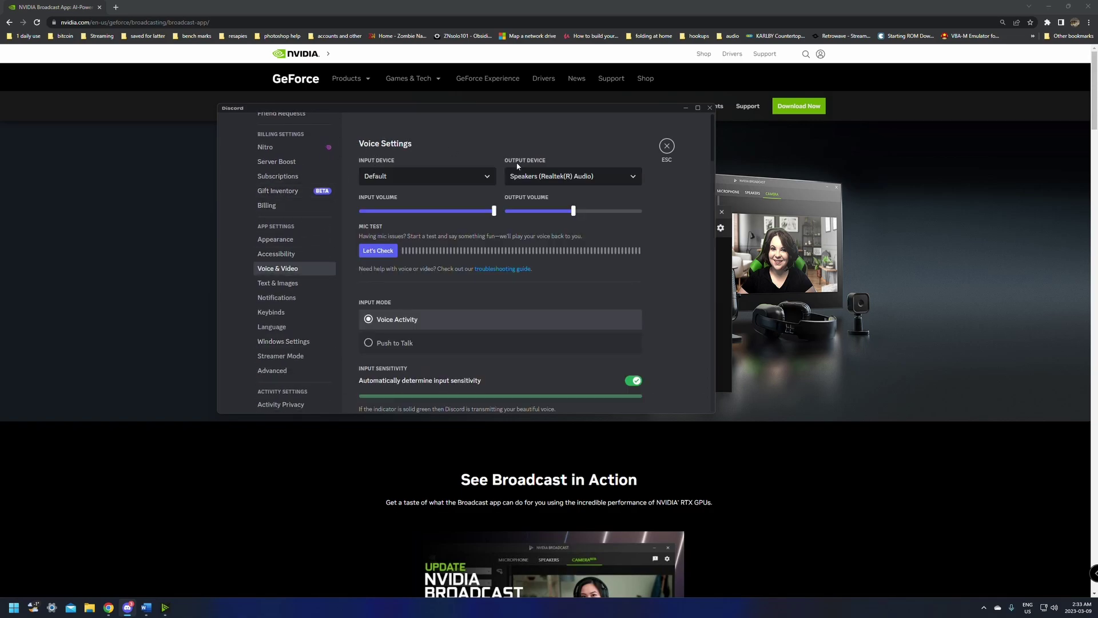
pyautogui.click(403, 177)
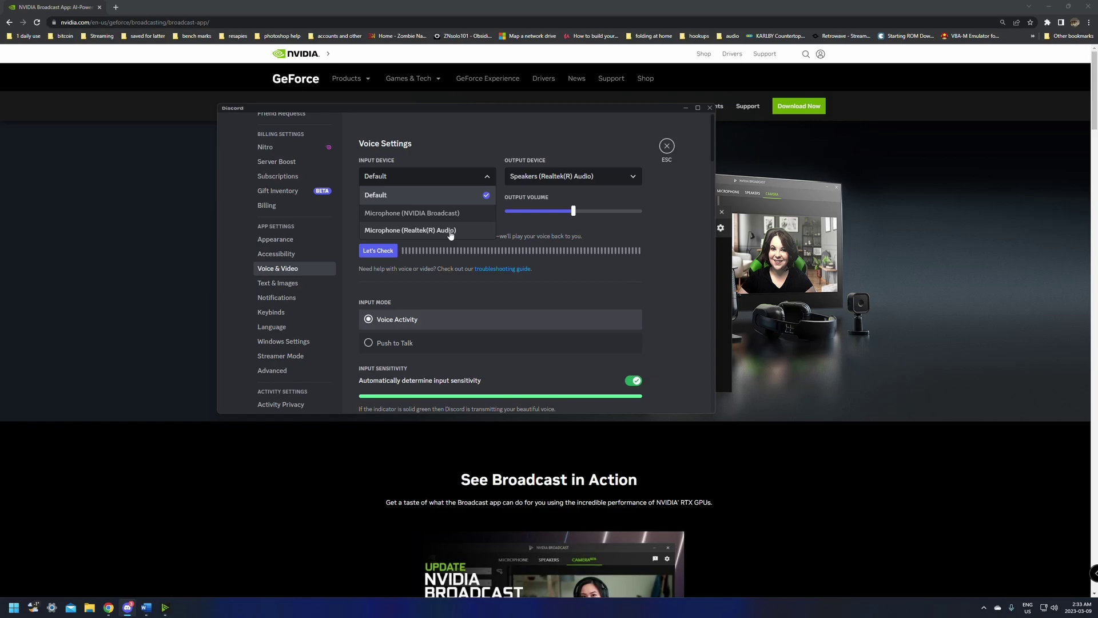
pyautogui.click(424, 214)
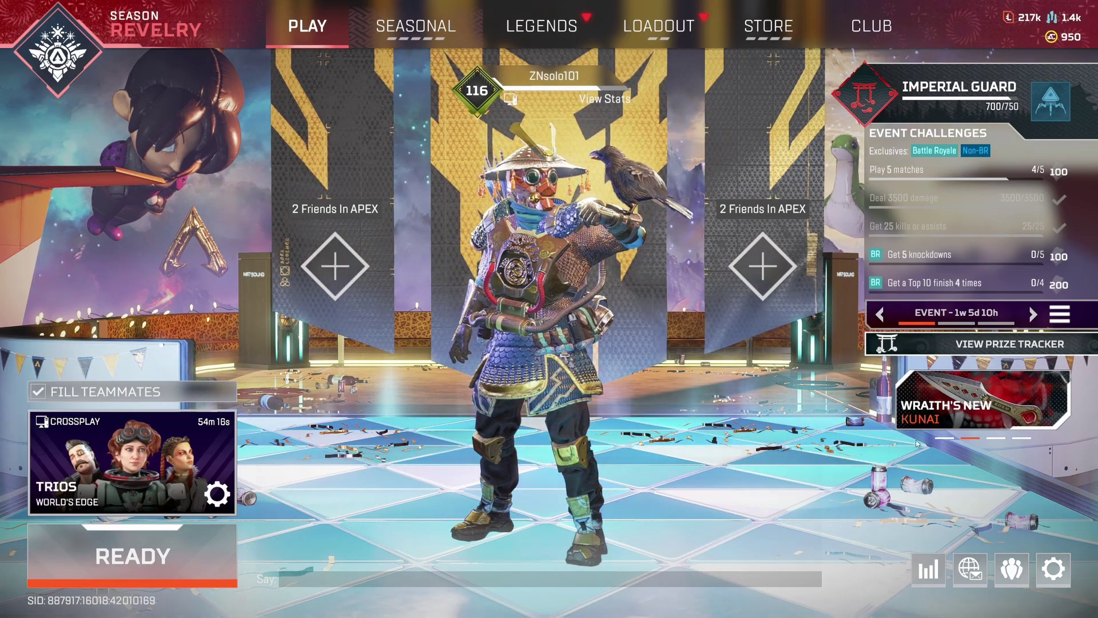
# In Apex Legends, set the Voice Chat Input Device to Microphone (NVIDIA Broadcast) in the audio settings and leave the settings
pyautogui.click(1053, 568)
pyautogui.click(584, 318)
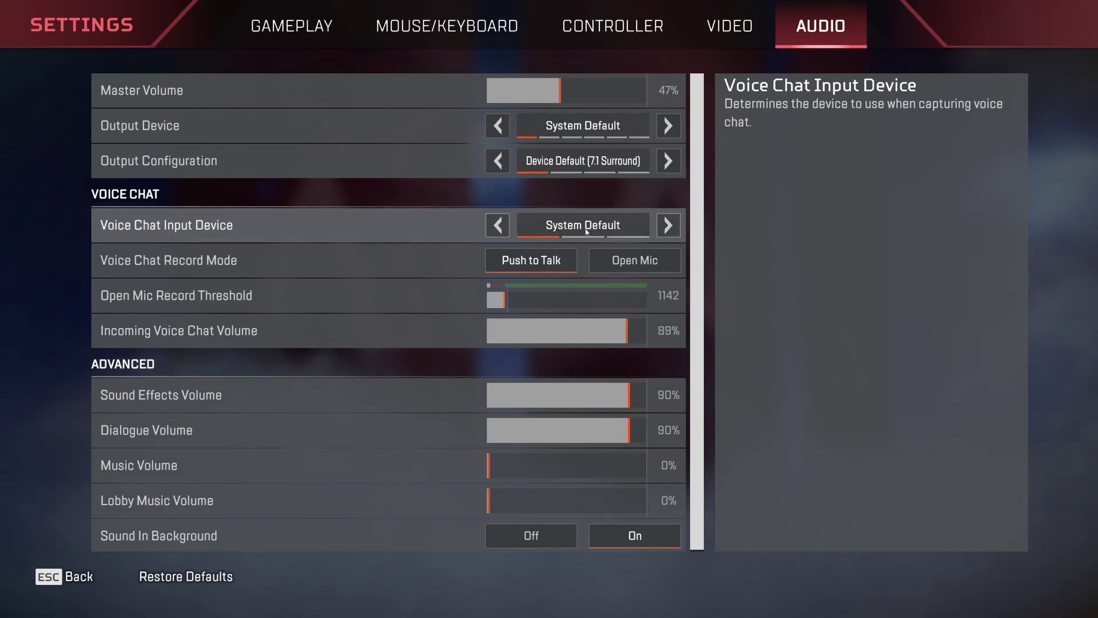
pyautogui.click(670, 226)
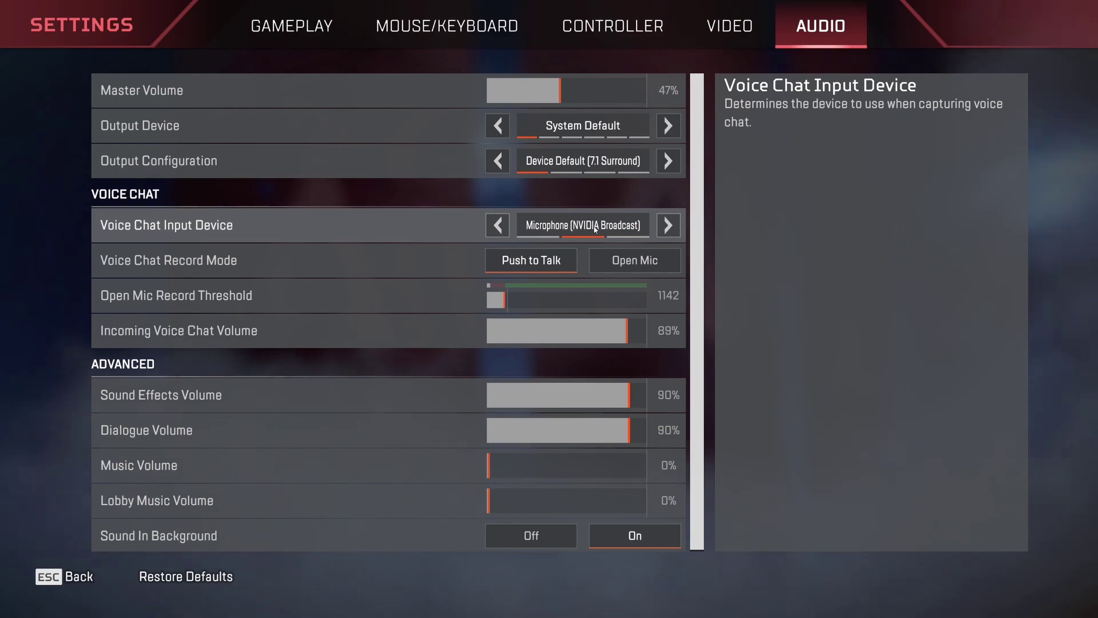
pyautogui.click(74, 577)
pyautogui.press('Escape')
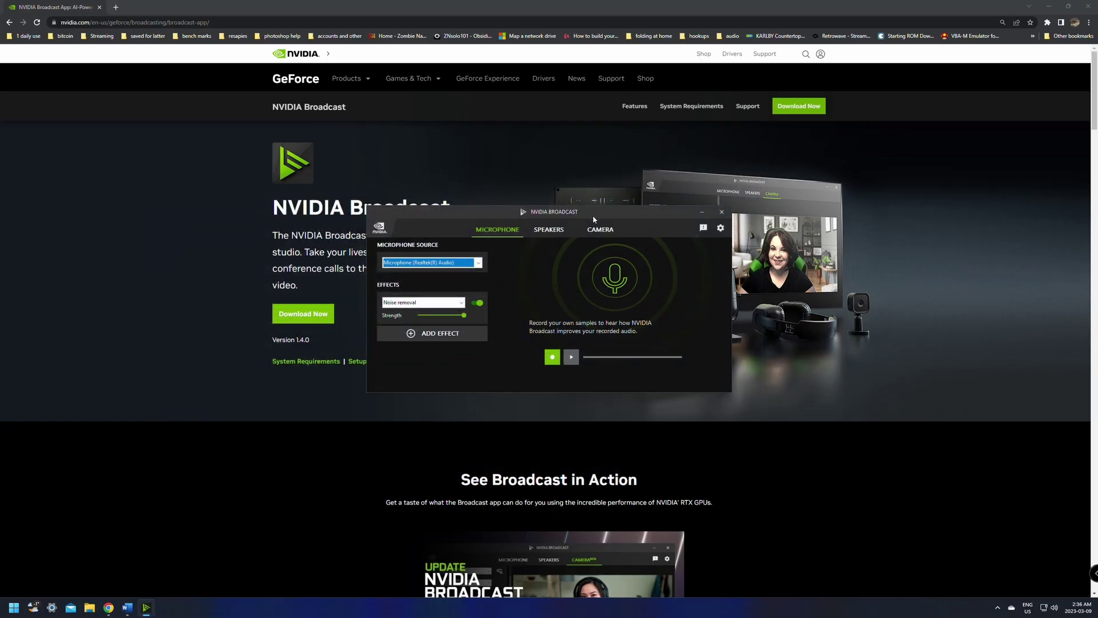
# Close the NVIDIA Broadcast window, dismiss its notification, and locate its icon among the hidden system tray icons
pyautogui.moveTo(593, 217); pyautogui.dragTo(520, 150)
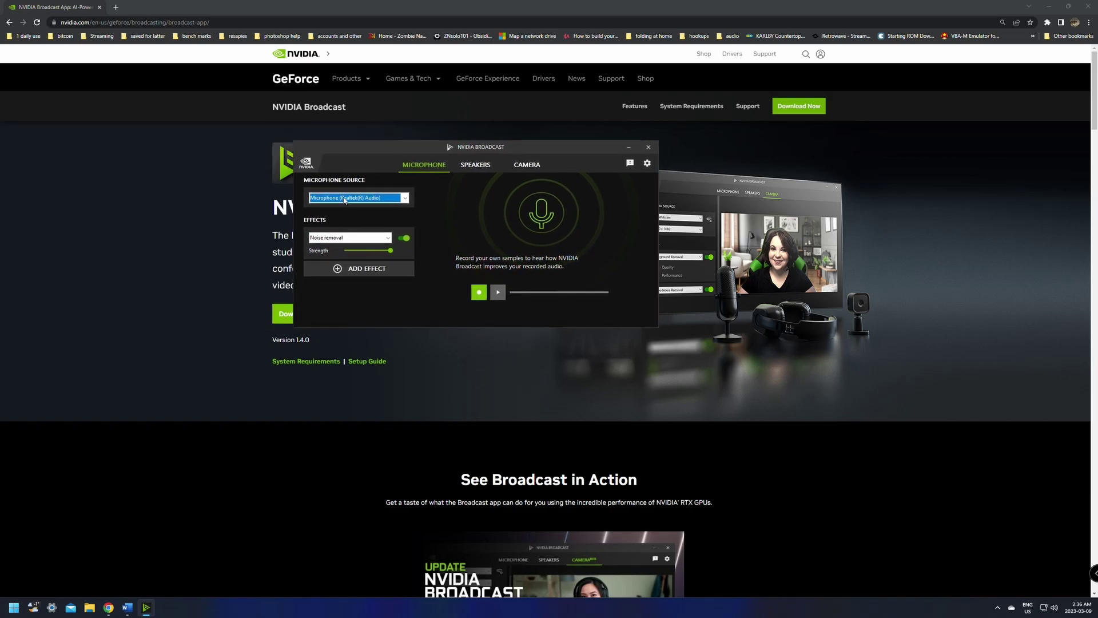
pyautogui.moveTo(433, 148); pyautogui.dragTo(397, 144)
pyautogui.click(614, 146)
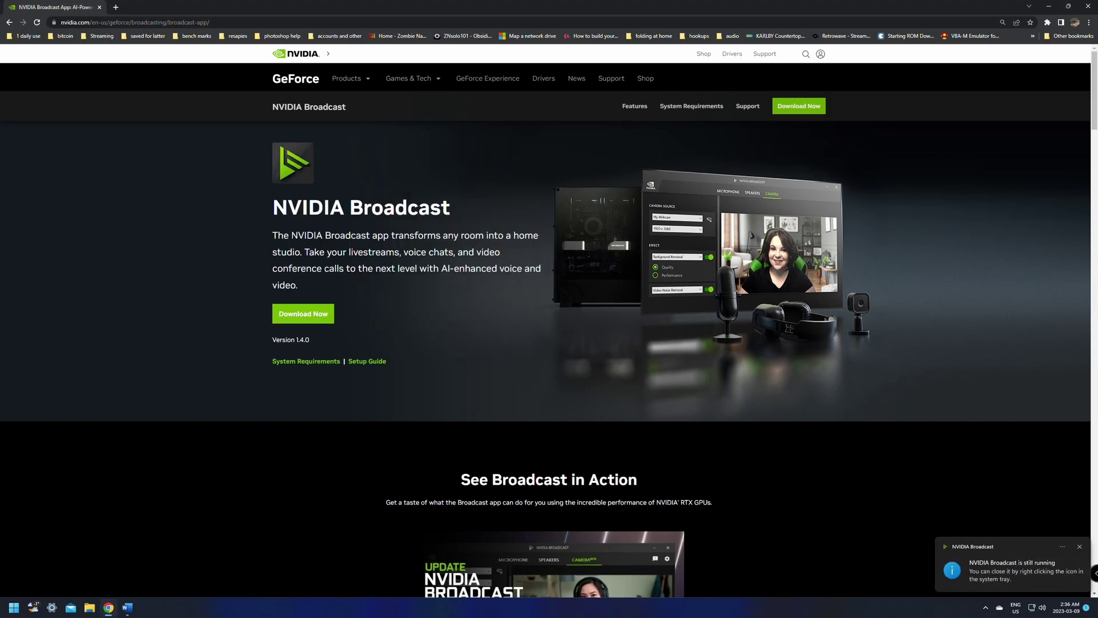
pyautogui.click(1059, 565)
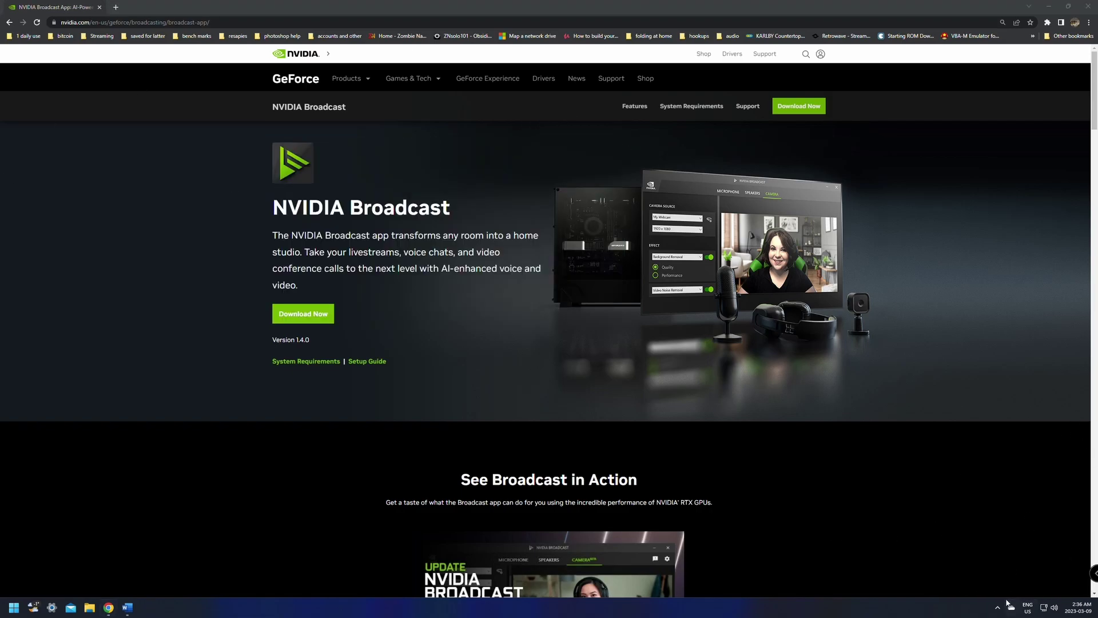
pyautogui.click(997, 608)
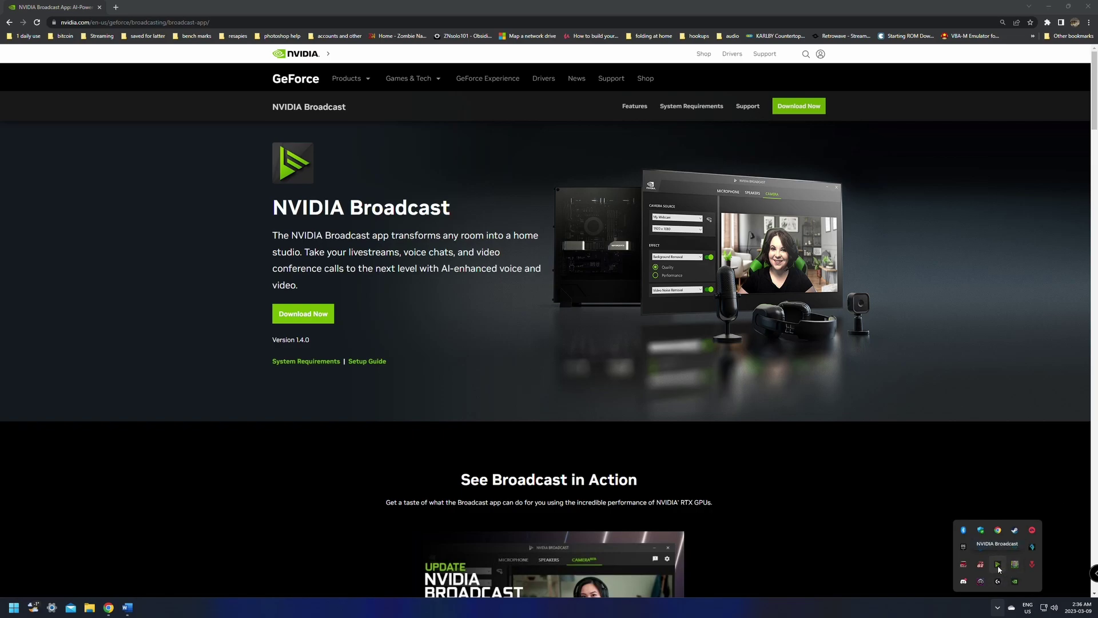
# Search Windows for "nvi" to locate the NVIDIA Broadcast app, and close the search without opening it
pyautogui.click(14, 608)
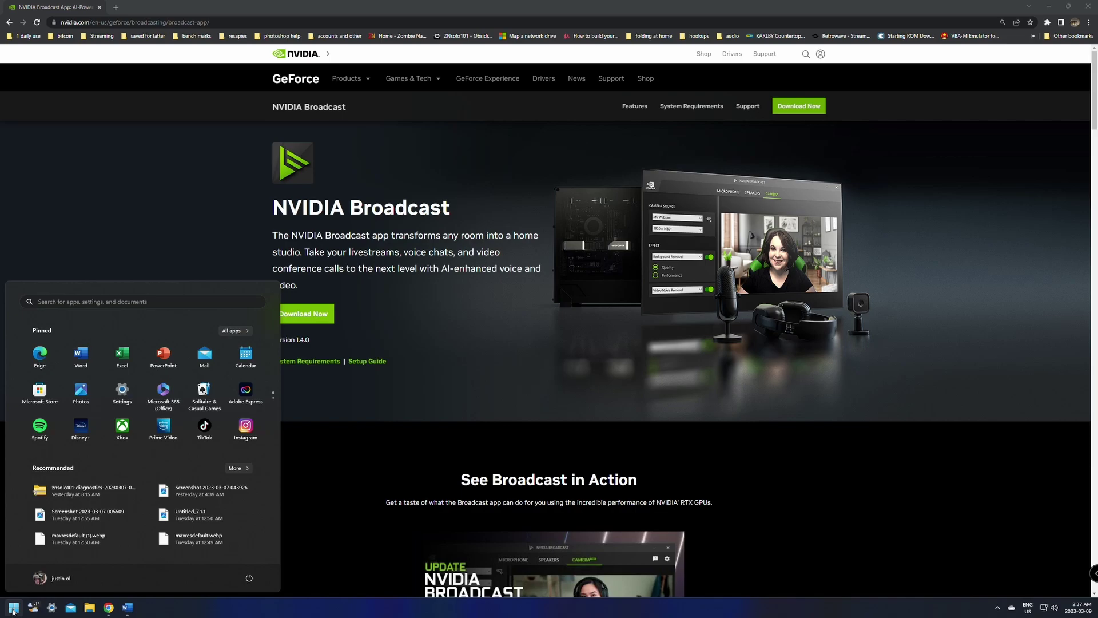
pyautogui.write('nvi')
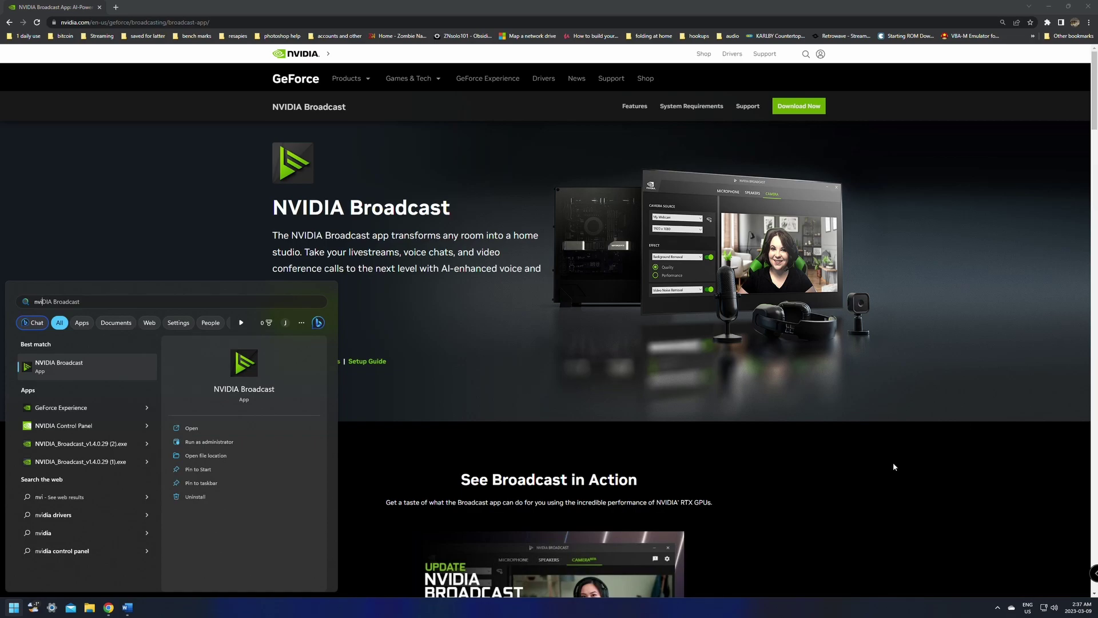
pyautogui.press('Escape')
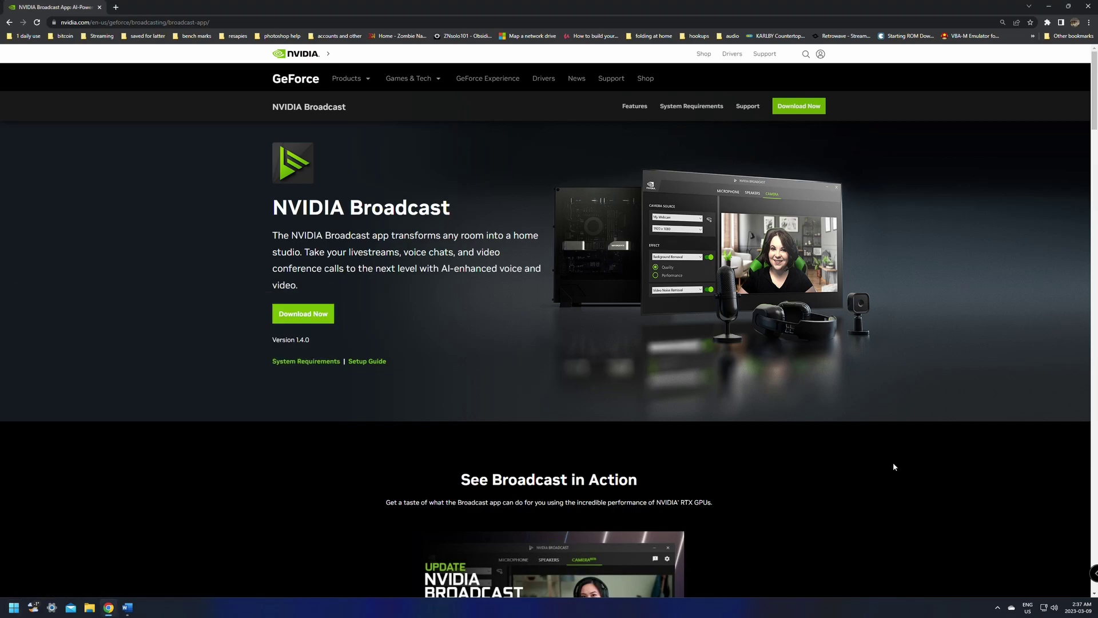